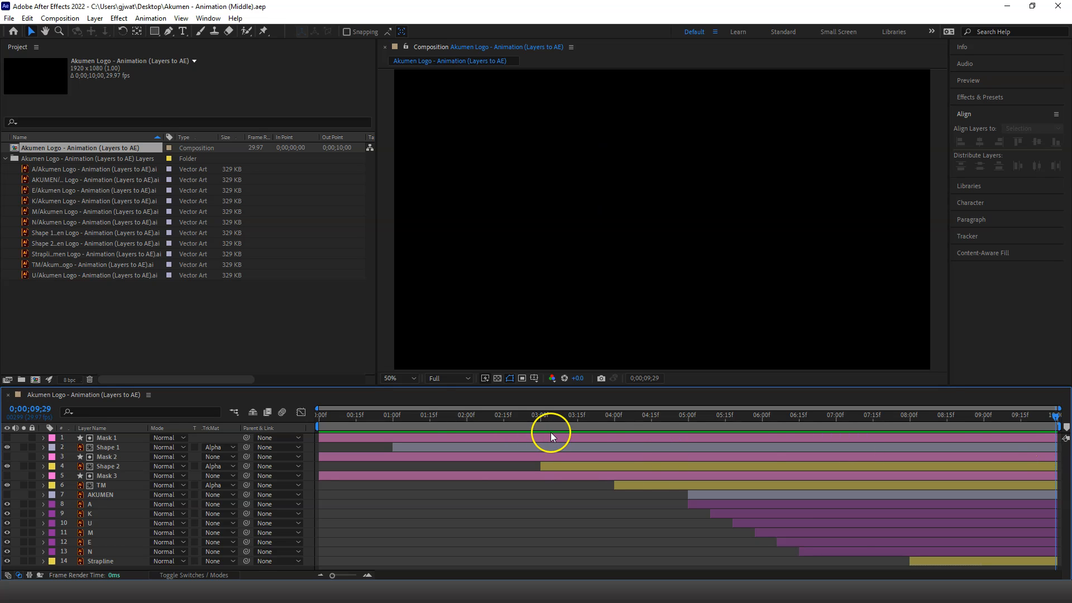
# Reveal the Position property of the layers from Mask 1 to TM and shift the three masks' first keyframes to about 0;00;00;21.
pyautogui.click(130, 437)
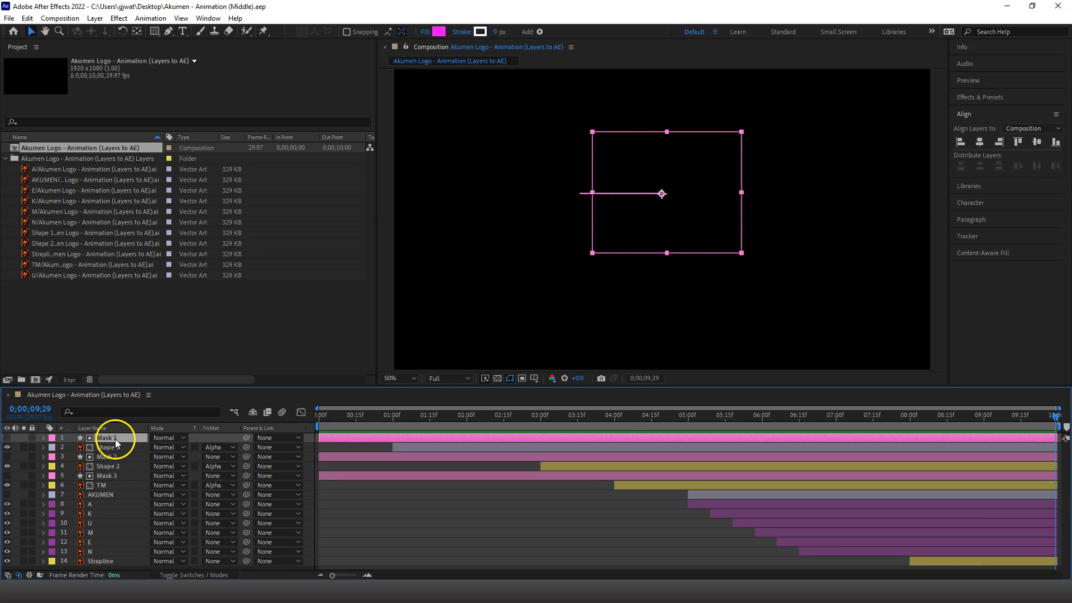
pyautogui.keyDown('shift'); pyautogui.click(130, 485); pyautogui.keyUp('shift')
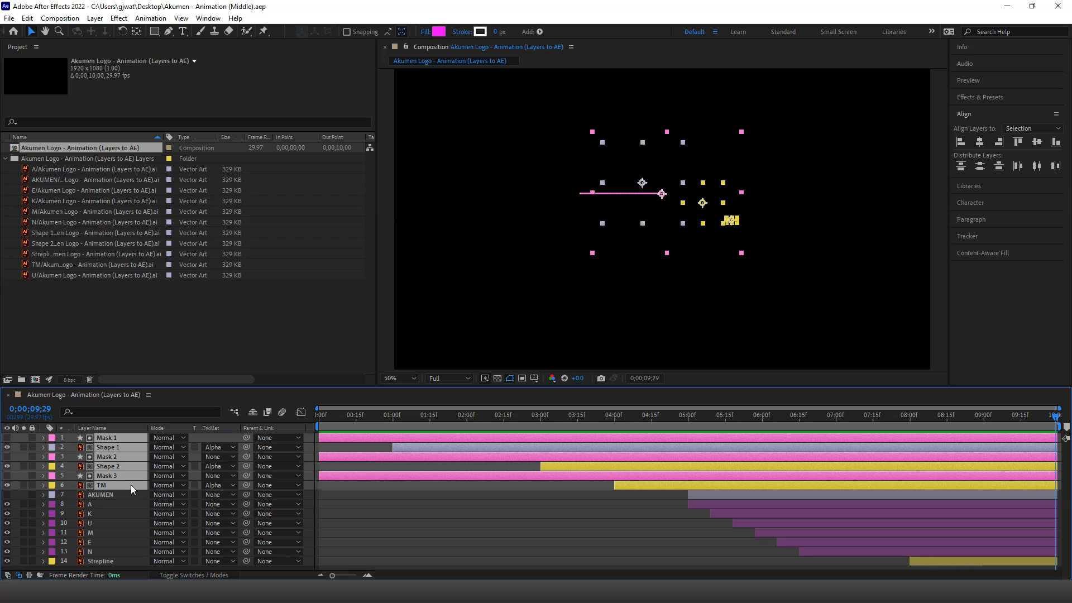
pyautogui.press('p')
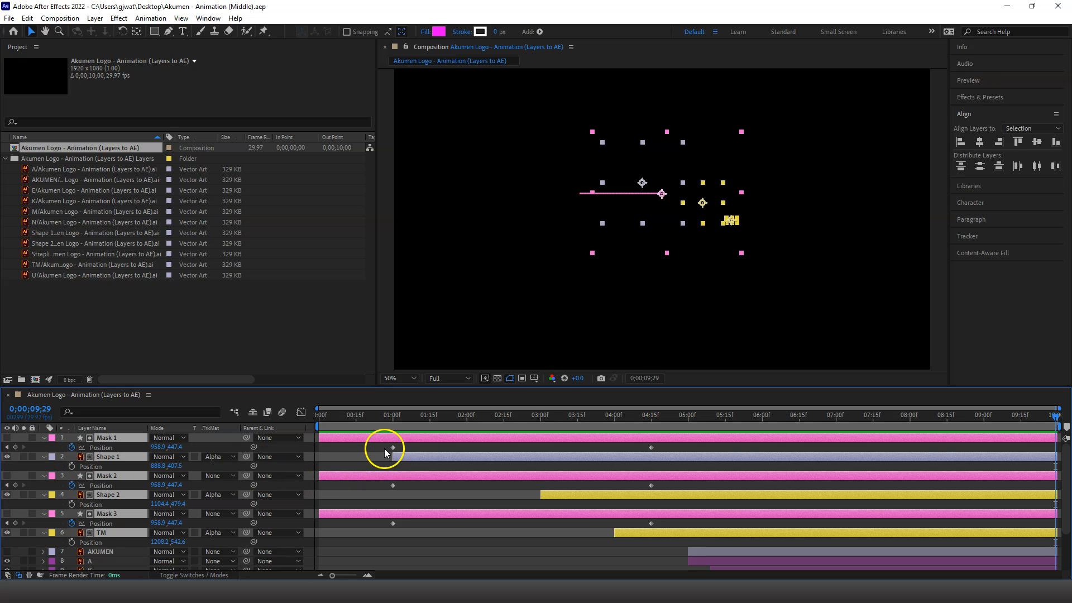
pyautogui.moveTo(377, 444); pyautogui.dragTo(415, 538)
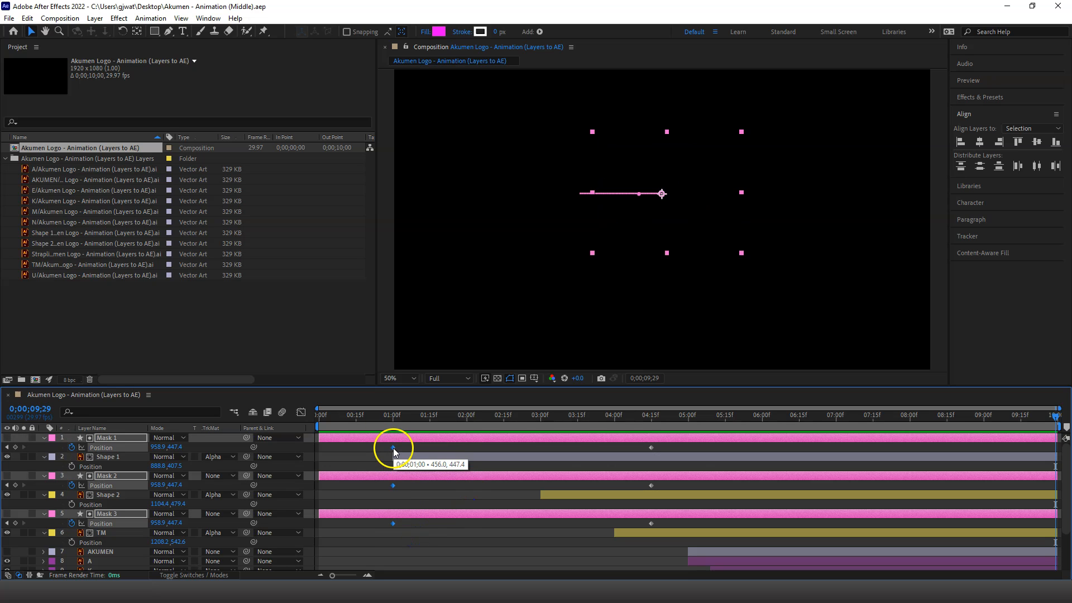
pyautogui.moveTo(394, 447); pyautogui.dragTo(372, 448)
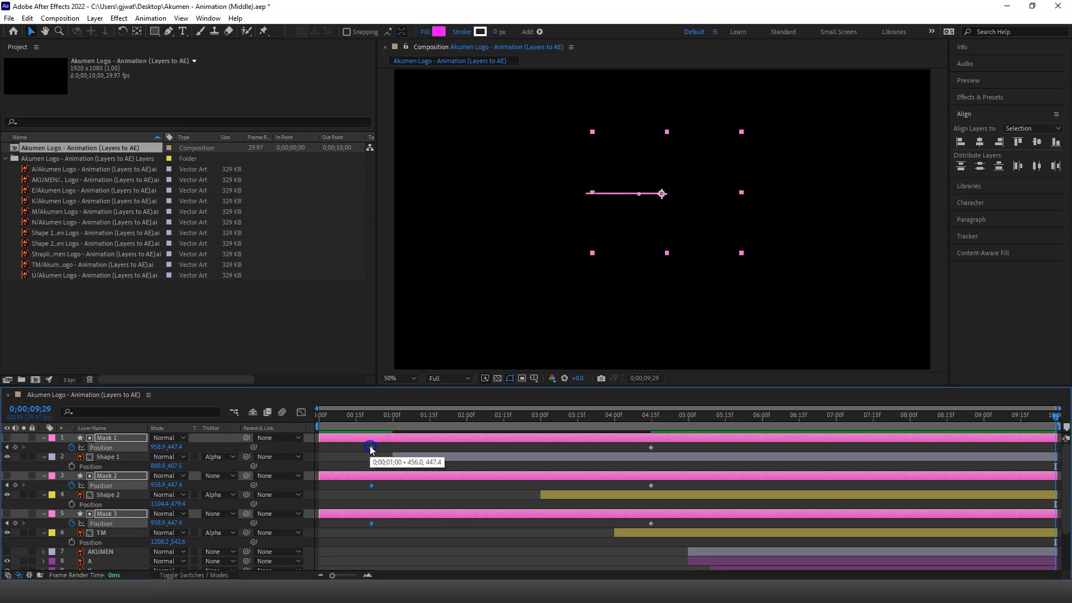
# Shift the Shape 1 layer to start at 0;00;00;20 and align the masks' first Position keyframes with its start.
pyautogui.click(418, 456)
pyautogui.moveTo(424, 454)
pyautogui.mouseDown()
pyautogui.moveTo(437, 457)
pyautogui.moveTo(415, 457)
pyautogui.mouseUp()
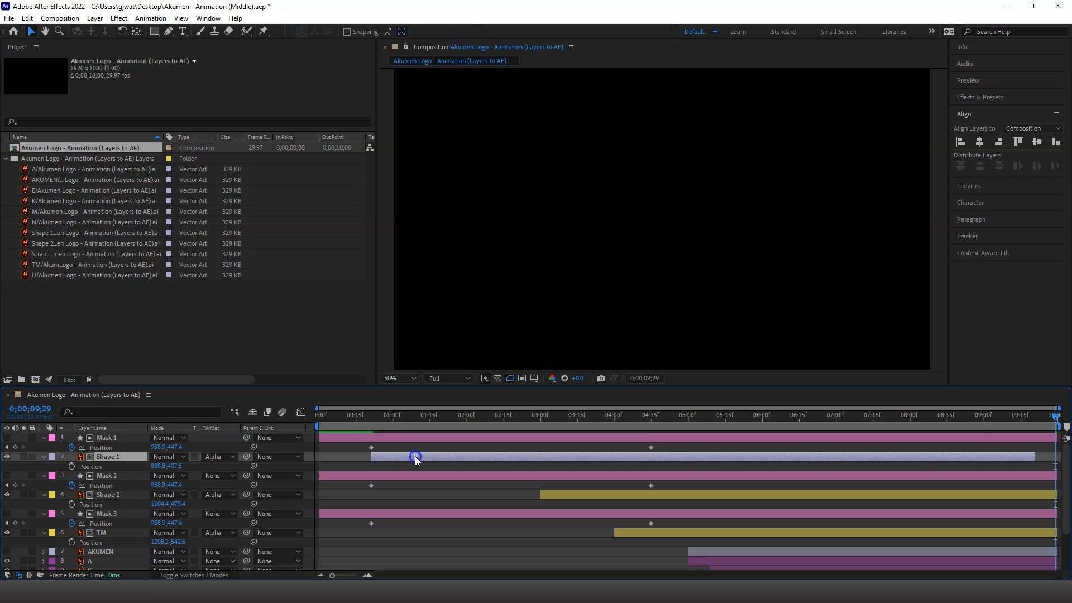
pyautogui.moveTo(352, 418)
pyautogui.mouseDown()
pyautogui.moveTo(406, 421)
pyautogui.moveTo(371, 422)
pyautogui.mouseUp()
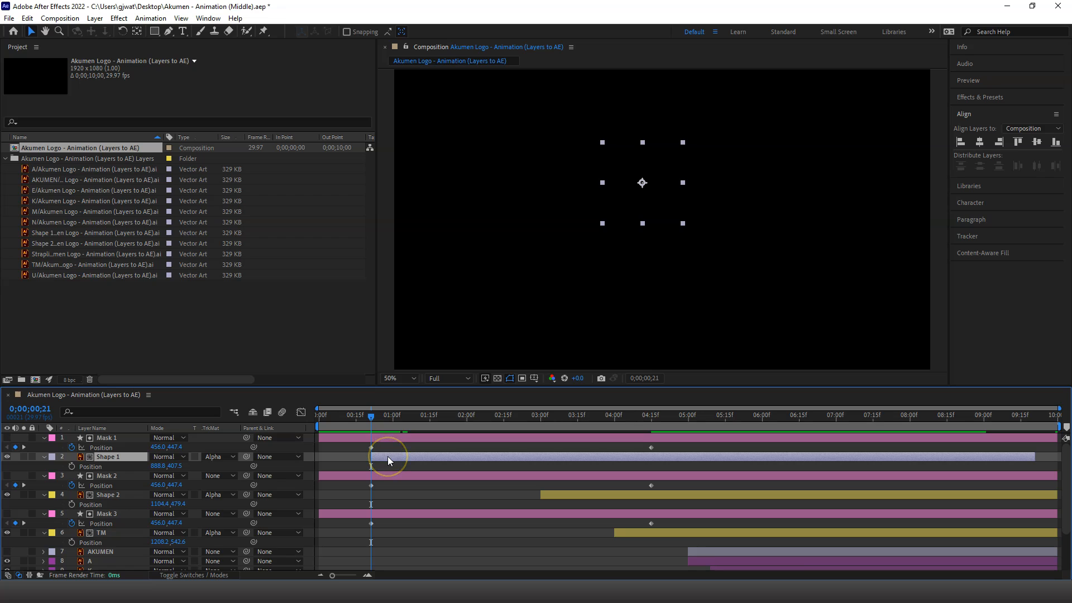
pyautogui.press('pageup')
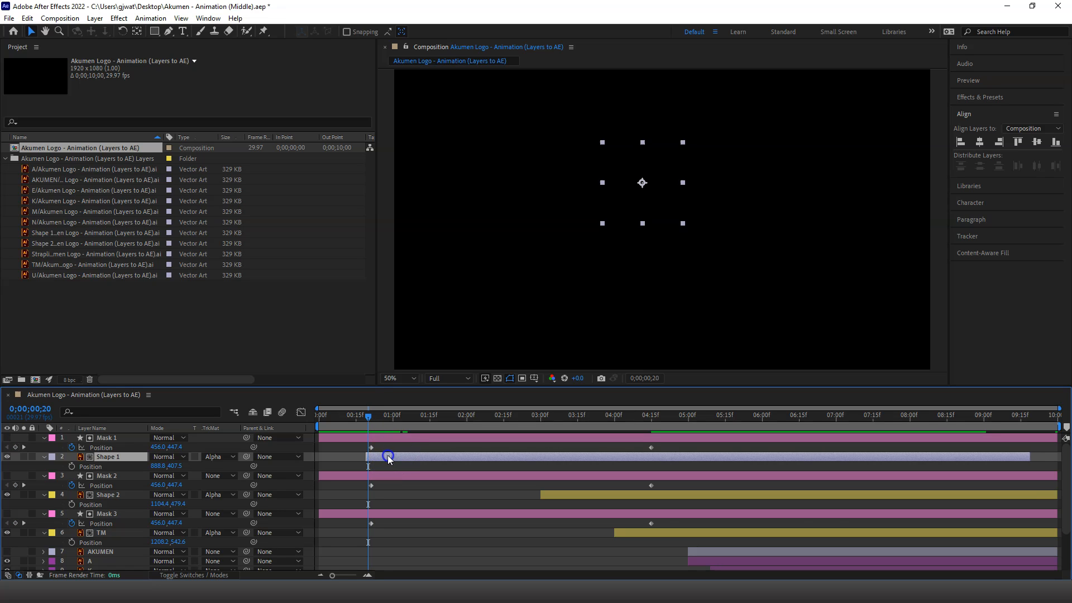
pyautogui.click(373, 447)
# Move the last Position keyframes of Mask 1, Mask 2 and Mask 3 together to about 0;00;02;15.
pyautogui.moveTo(378, 439); pyautogui.dragTo(665, 424)
pyautogui.moveTo(654, 548); pyautogui.dragTo(643, 445)
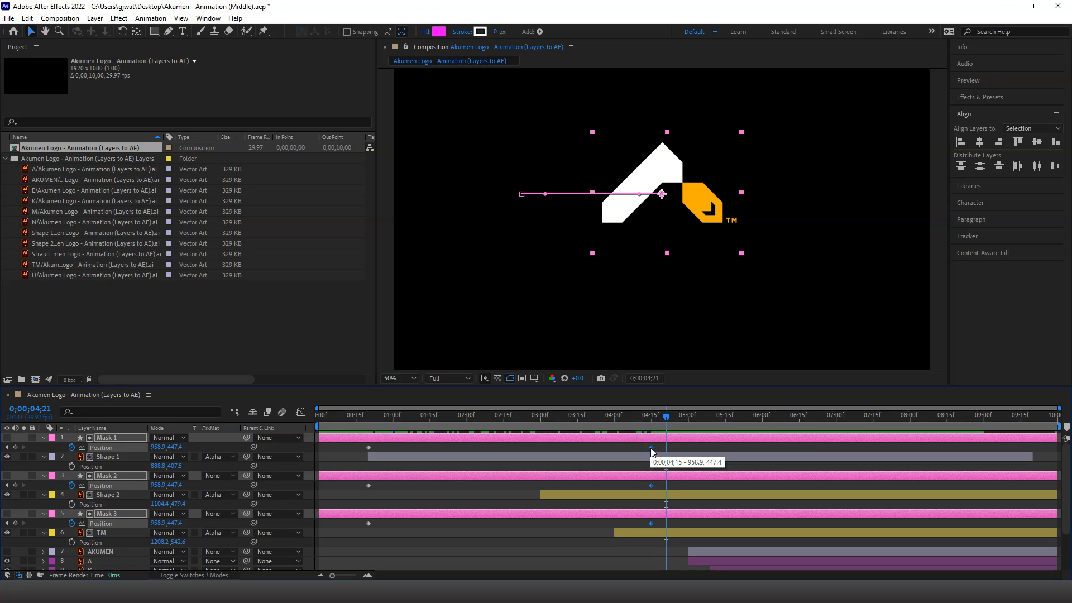
pyautogui.click(580, 447)
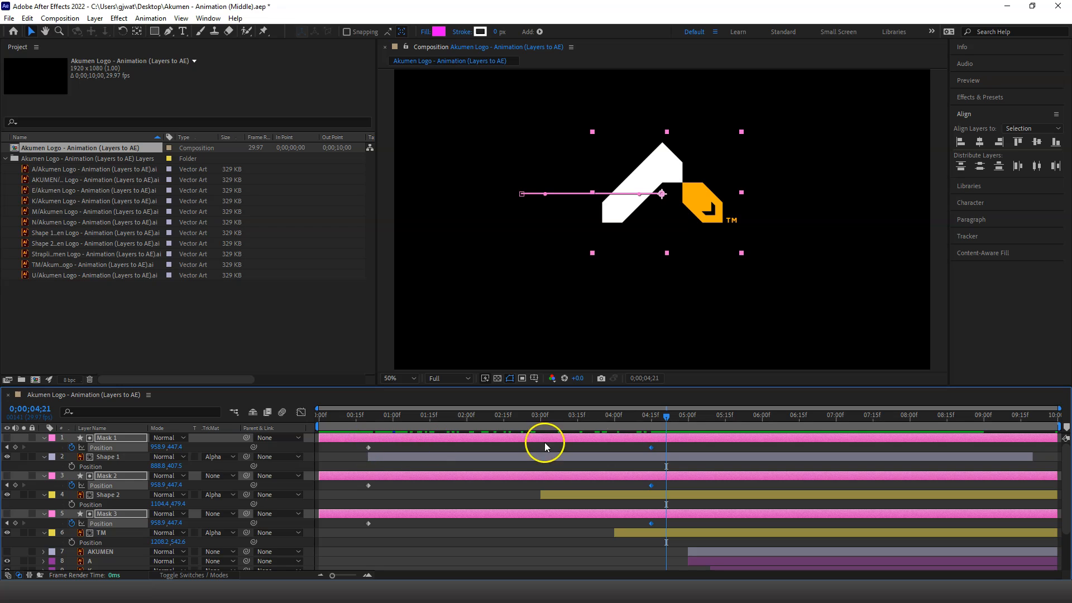
pyautogui.moveTo(652, 447); pyautogui.dragTo(503, 443)
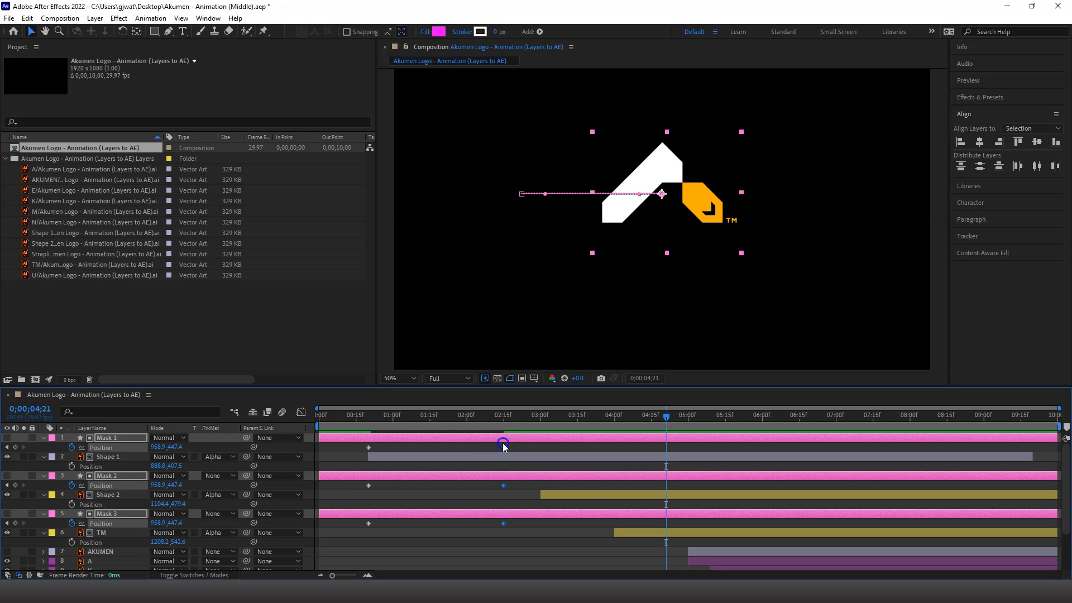
# Shift the Shape 2 layer to start at 0;00;01;21 and the TM layer to start at 0;00;02;08.
pyautogui.moveTo(666, 414); pyautogui.dragTo(446, 426)
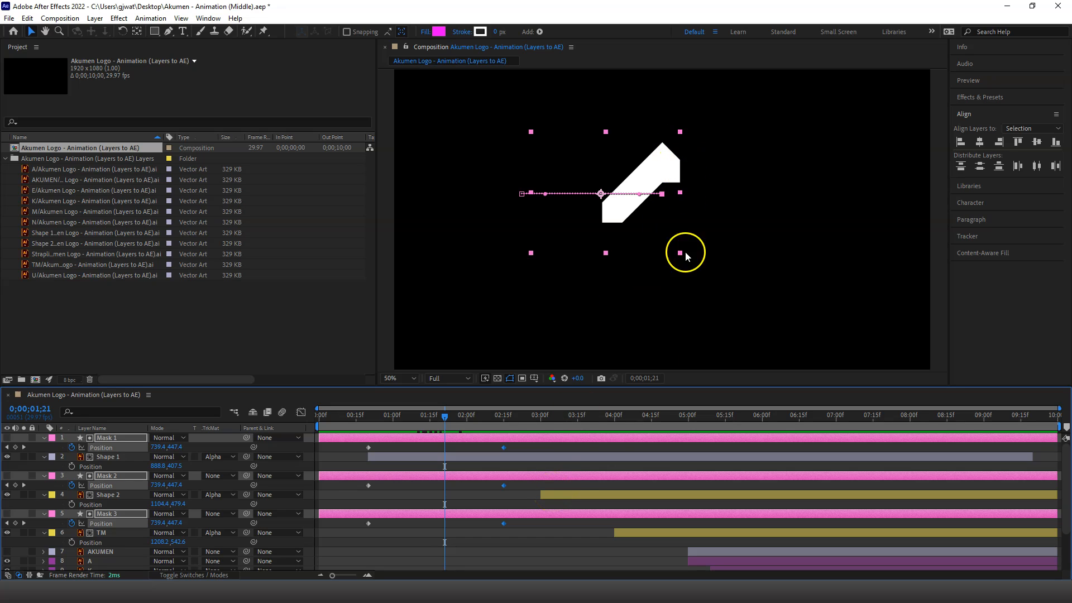
pyautogui.moveTo(570, 493); pyautogui.dragTo(467, 497)
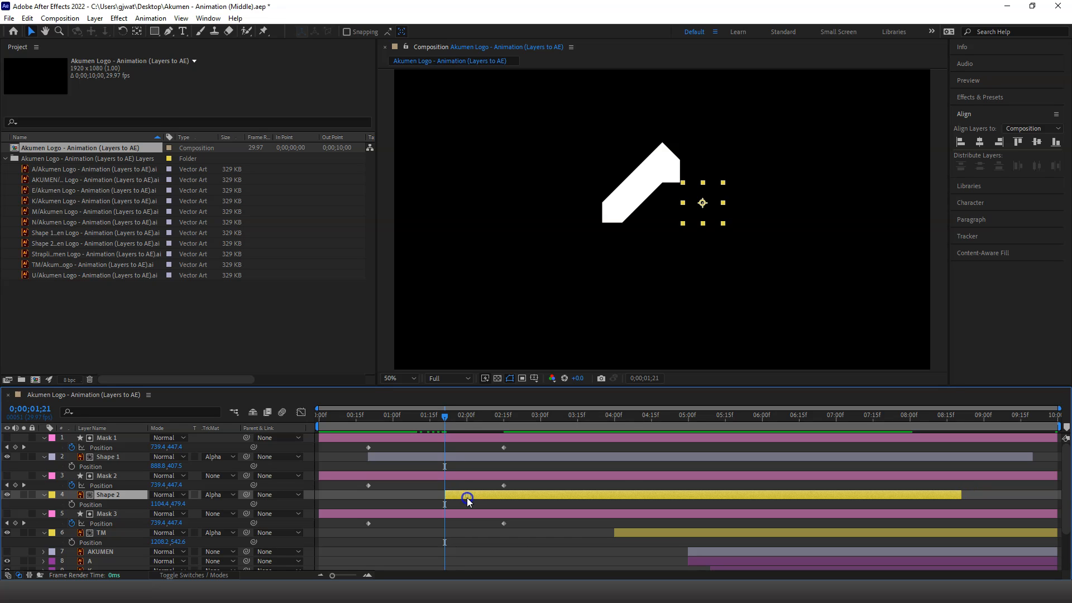
pyautogui.moveTo(445, 417); pyautogui.dragTo(486, 421)
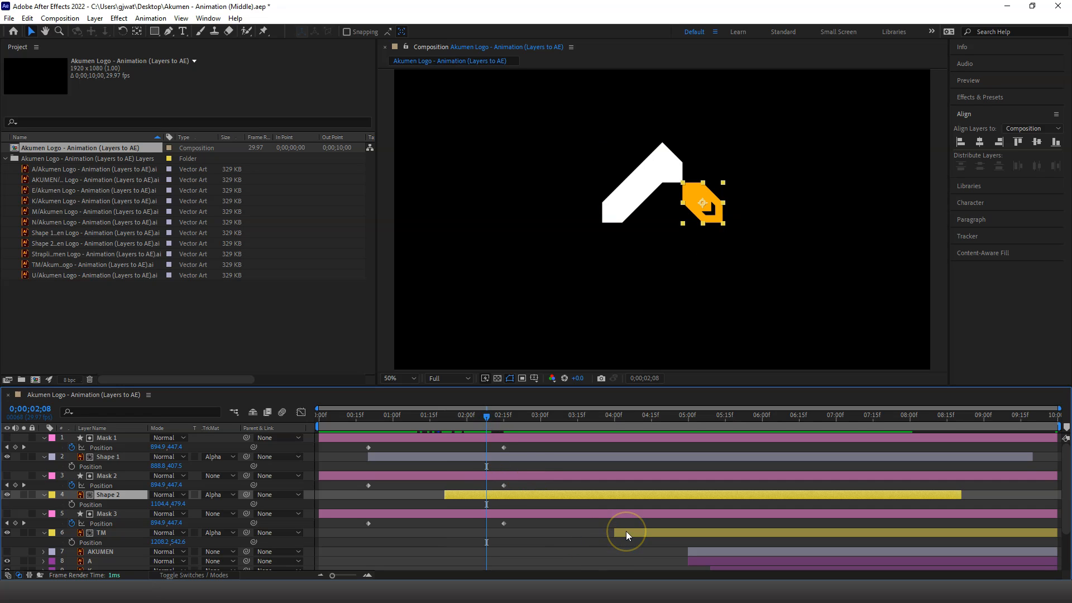
pyautogui.moveTo(626, 531); pyautogui.dragTo(498, 536)
# Preview the logo animation from the beginning to check the timing of the symbol reveal.
pyautogui.moveTo(487, 418)
pyautogui.mouseDown()
pyautogui.moveTo(453, 414)
pyautogui.moveTo(484, 417)
pyautogui.mouseUp()
pyautogui.press('space')
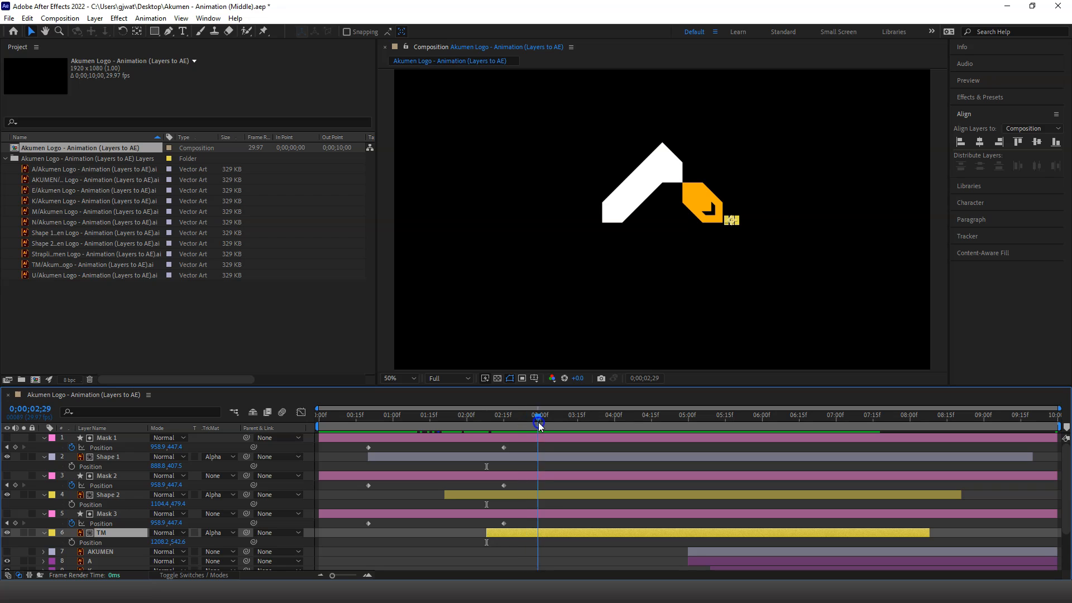
pyautogui.click(318, 415)
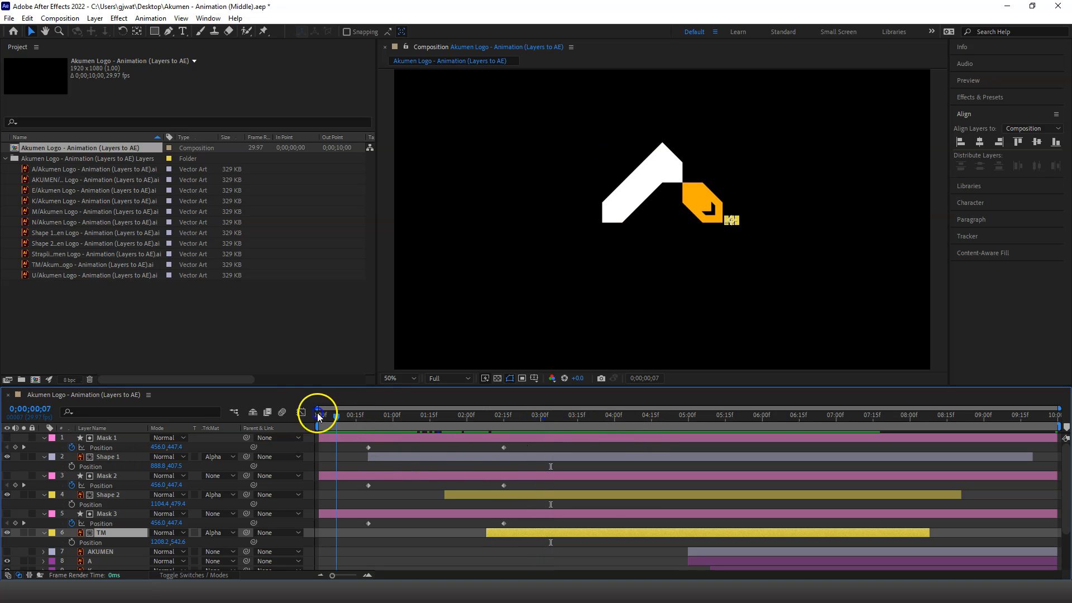
pyautogui.press('space')
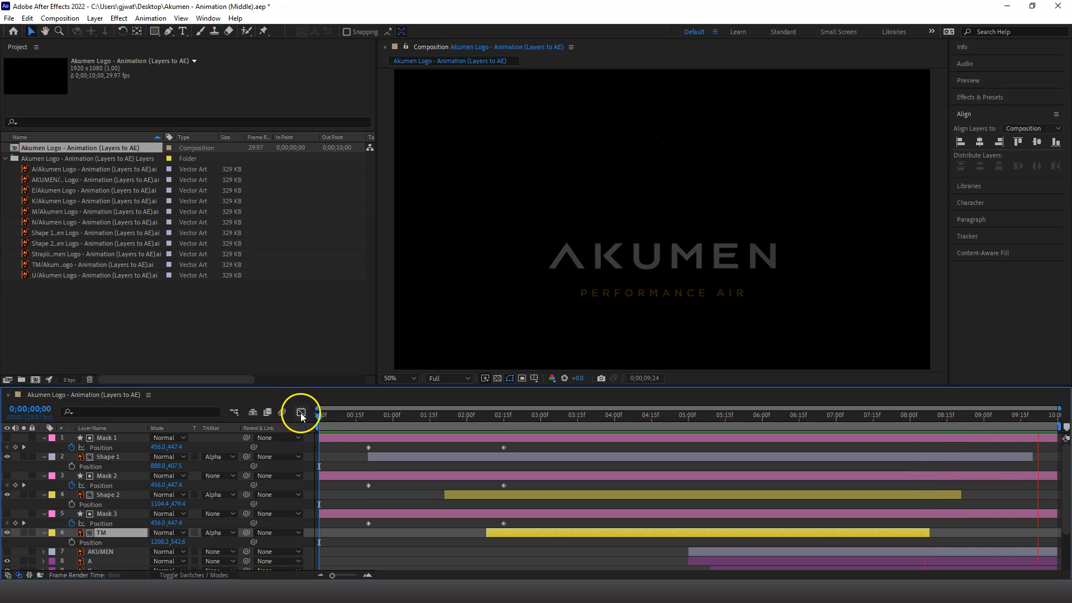
pyautogui.moveTo(326, 414); pyautogui.dragTo(311, 417)
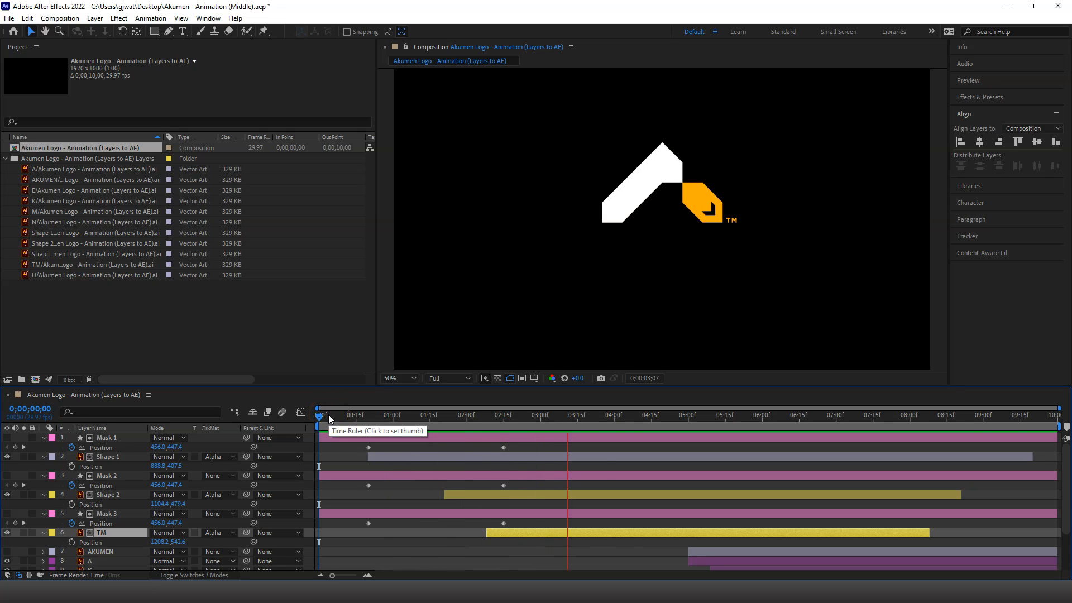
pyautogui.moveTo(328, 414); pyautogui.dragTo(312, 416)
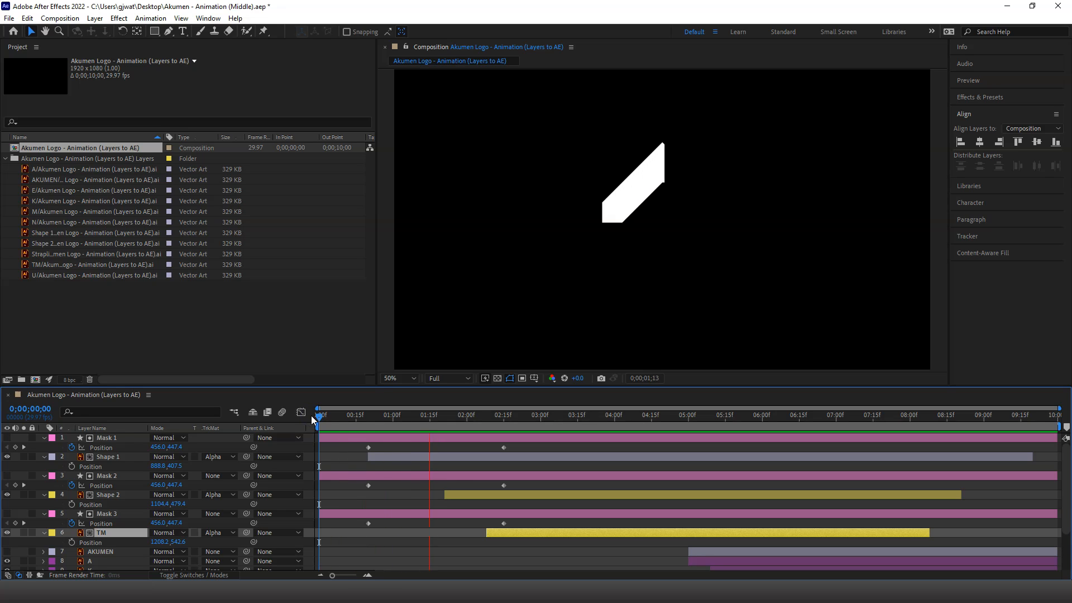
pyautogui.press('space')
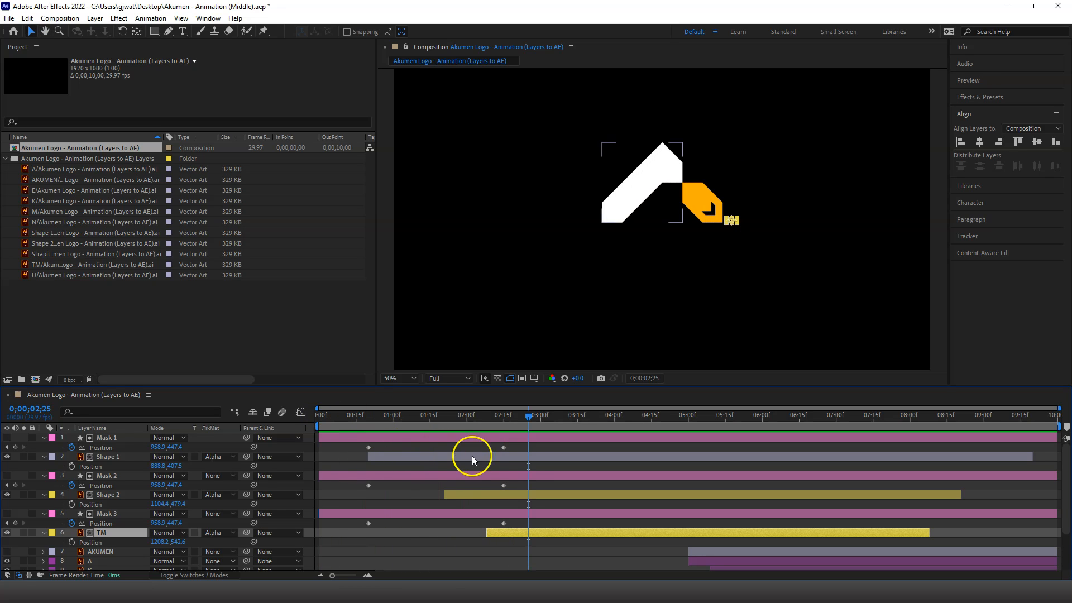
# Move the last Position keyframes of the three mask layers to 0;00;02;05 to speed up the reveal.
pyautogui.click(504, 447)
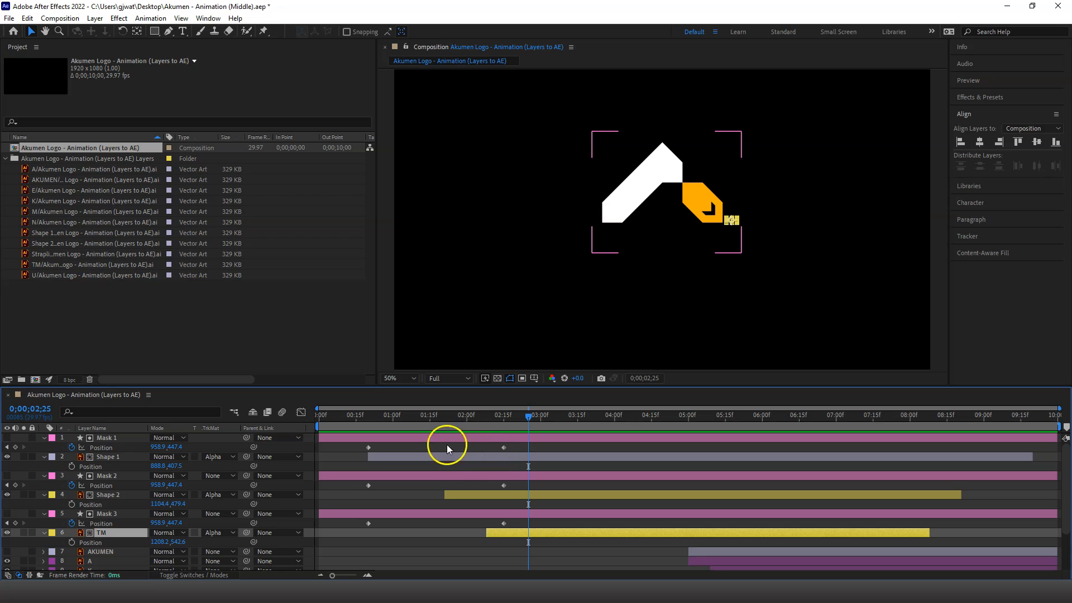
pyautogui.moveTo(495, 445); pyautogui.dragTo(509, 528)
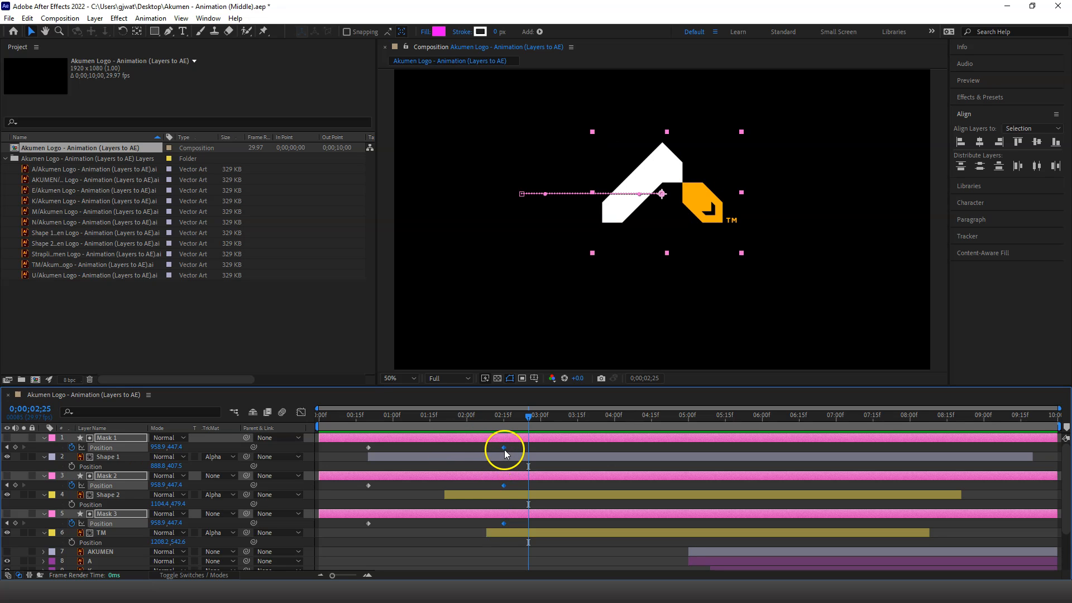
pyautogui.moveTo(504, 447); pyautogui.dragTo(479, 448)
pyautogui.moveTo(485, 418)
pyautogui.mouseDown()
pyautogui.moveTo(510, 418)
pyautogui.moveTo(370, 425)
pyautogui.moveTo(481, 425)
pyautogui.mouseUp()
pyautogui.click(491, 497)
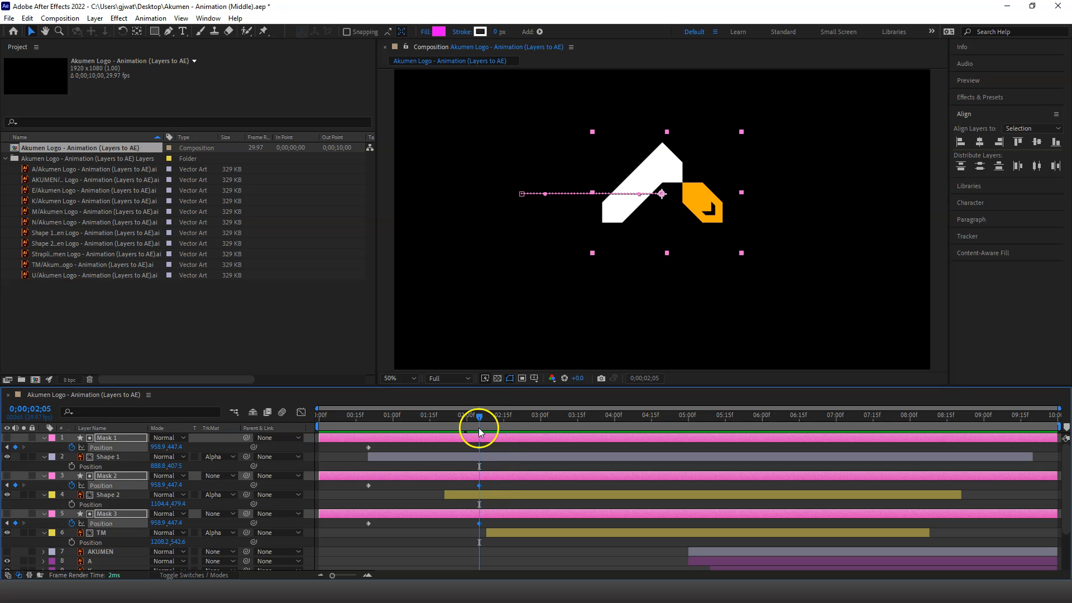
# Shift the Shape 2 layer to start at 0;00;01;16 and the TM layer to start at about 0;00;01;29.
pyautogui.moveTo(480, 417); pyautogui.dragTo(433, 417)
pyautogui.click(476, 485)
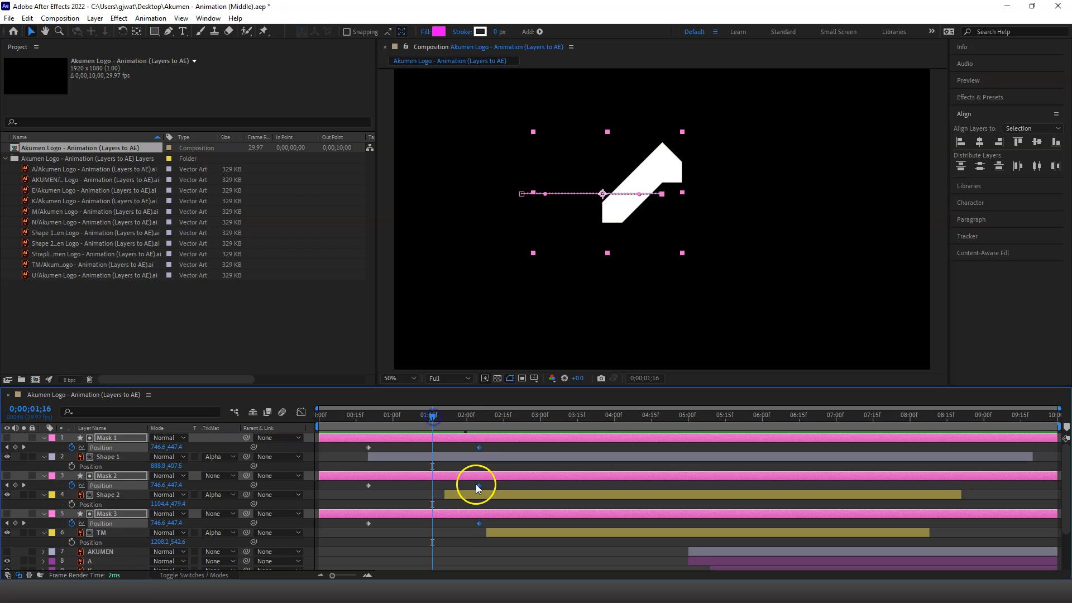
pyautogui.moveTo(477, 494); pyautogui.dragTo(465, 492)
pyautogui.moveTo(434, 417); pyautogui.dragTo(467, 419)
pyautogui.moveTo(492, 533); pyautogui.dragTo(475, 535)
# Play the retimed animation from the first frame and scrub through the symbol reveal to check it.
pyautogui.moveTo(465, 419); pyautogui.dragTo(306, 412)
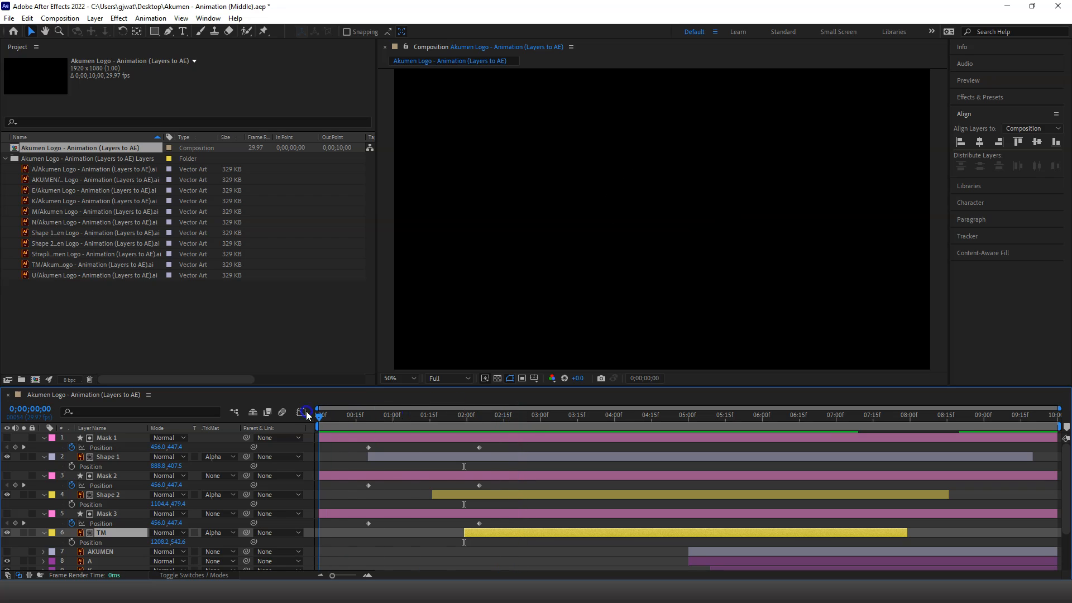
pyautogui.click(356, 550)
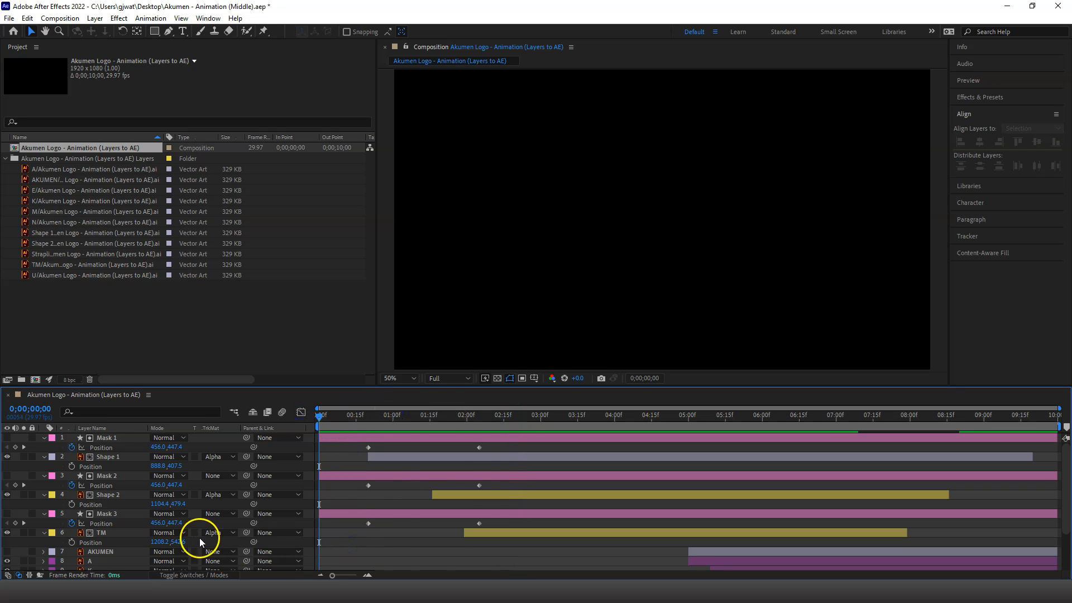
pyautogui.press('space')
pyautogui.press('space')
pyautogui.press('space')
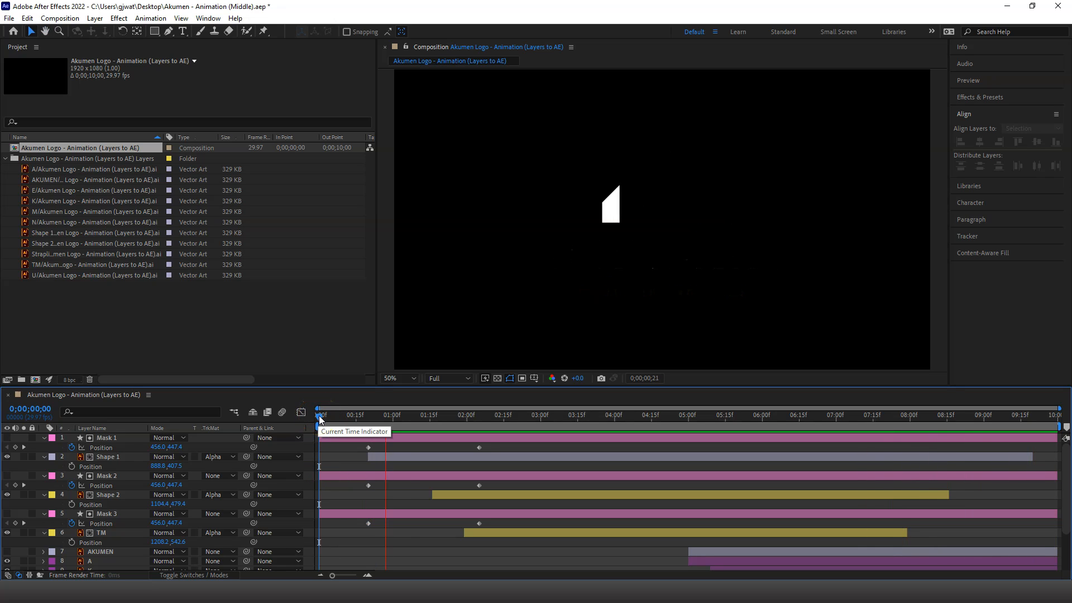
pyautogui.moveTo(320, 415); pyautogui.dragTo(506, 458)
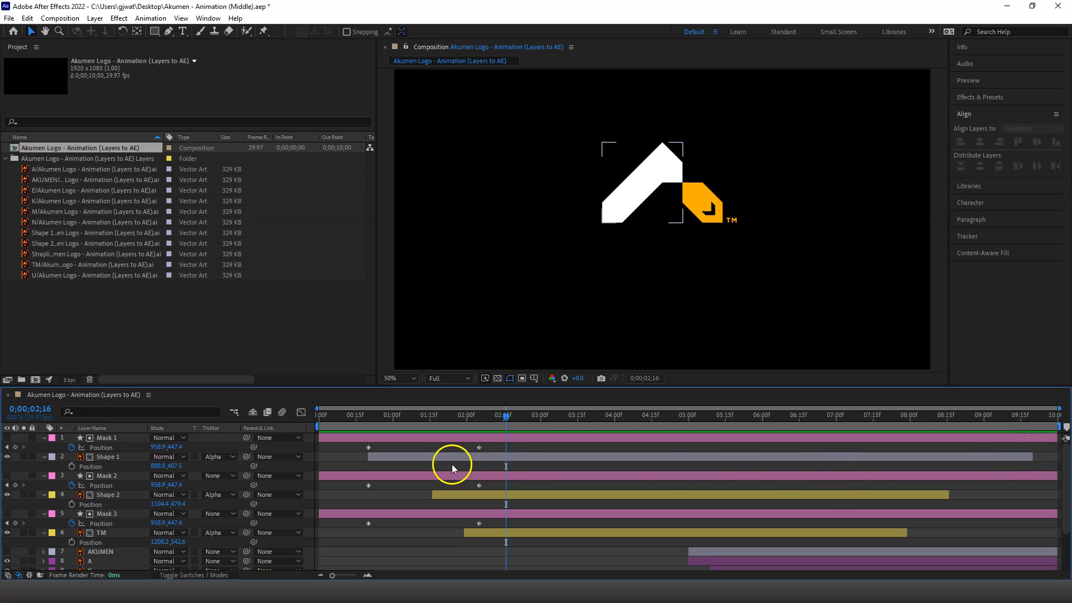
# Extend the out points of the Shape 1, Shape 2 and TM layers to the composition's last frame, 0;00;09;29, and check the logo.
pyautogui.click(496, 456)
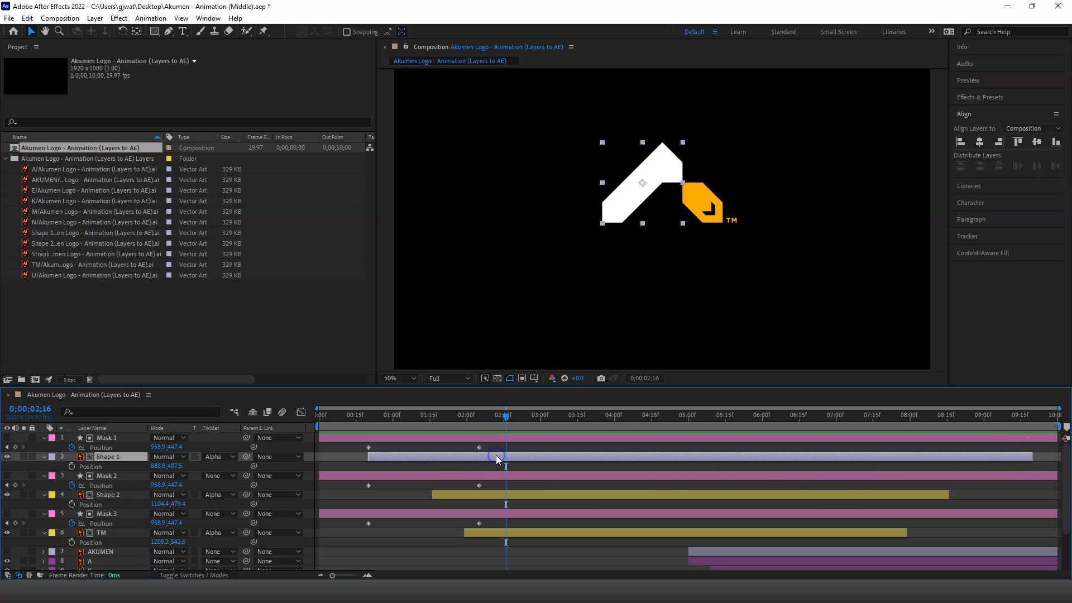
pyautogui.keyDown('shift'); pyautogui.click(514, 494); pyautogui.keyUp('shift')
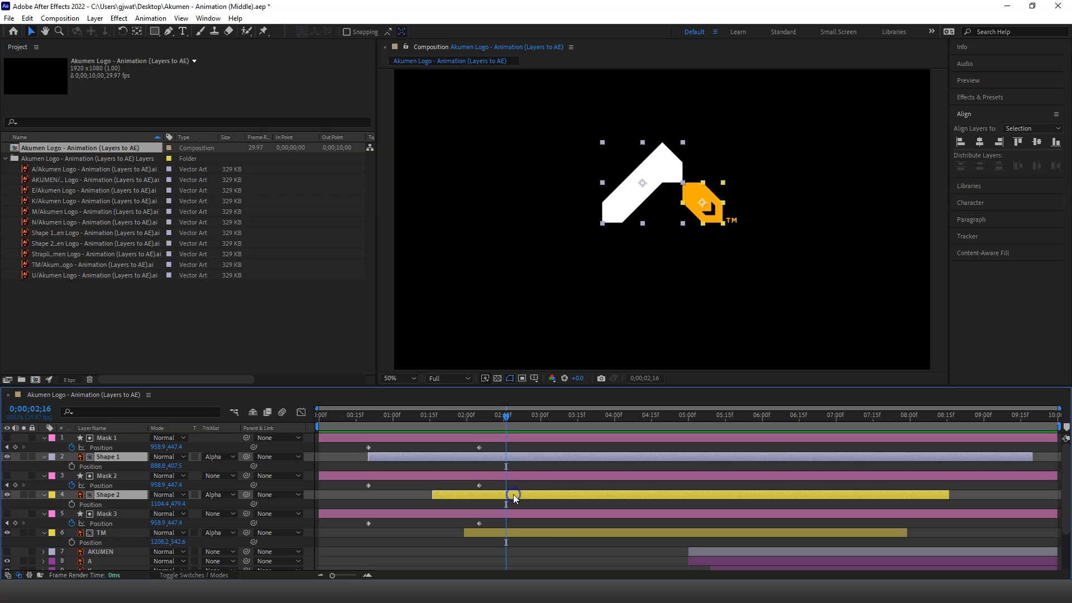
pyautogui.keyDown('shift'); pyautogui.click(556, 533); pyautogui.keyUp('shift')
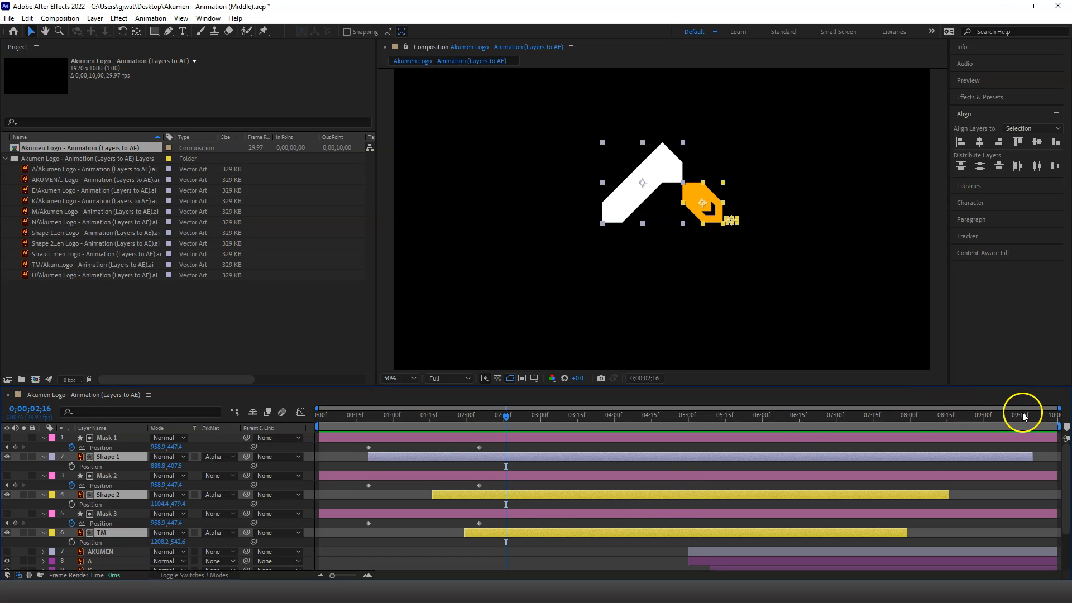
pyautogui.click(1055, 415)
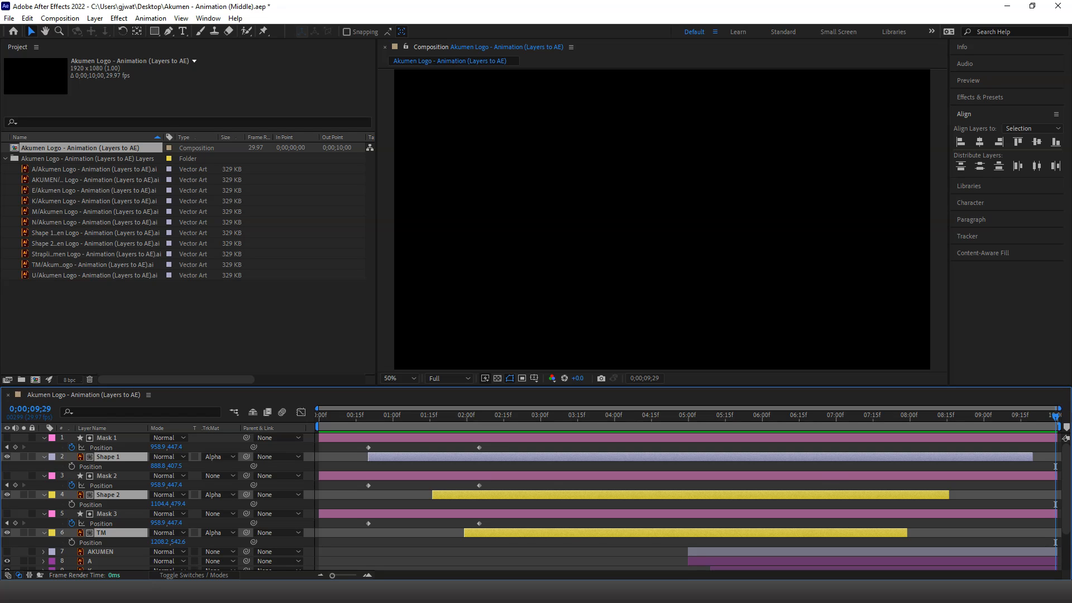
pyautogui.hotkey('alt', ']')
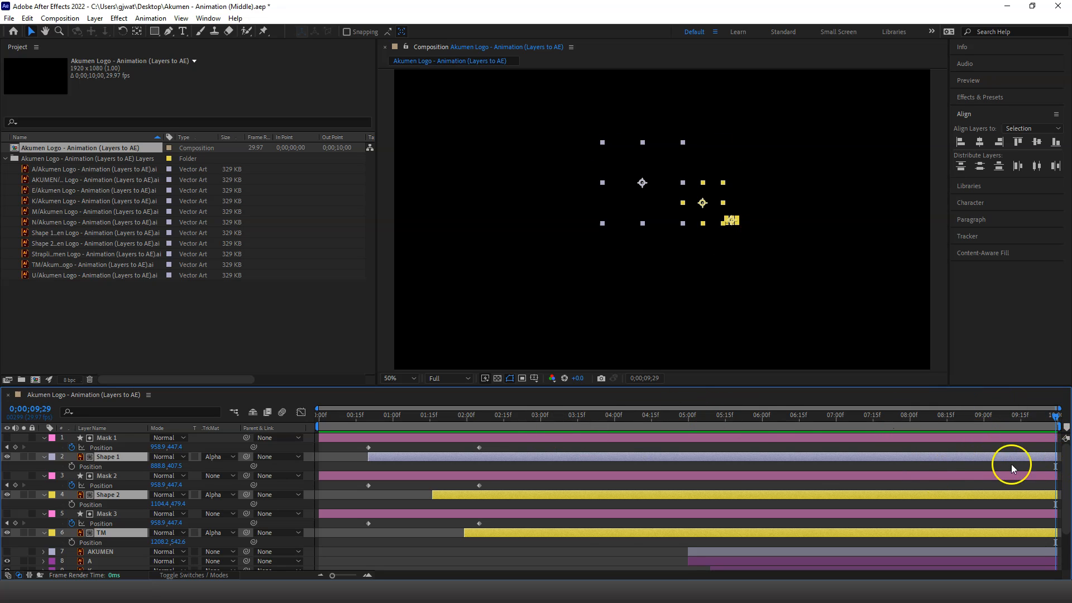
pyautogui.moveTo(1065, 412); pyautogui.dragTo(861, 417)
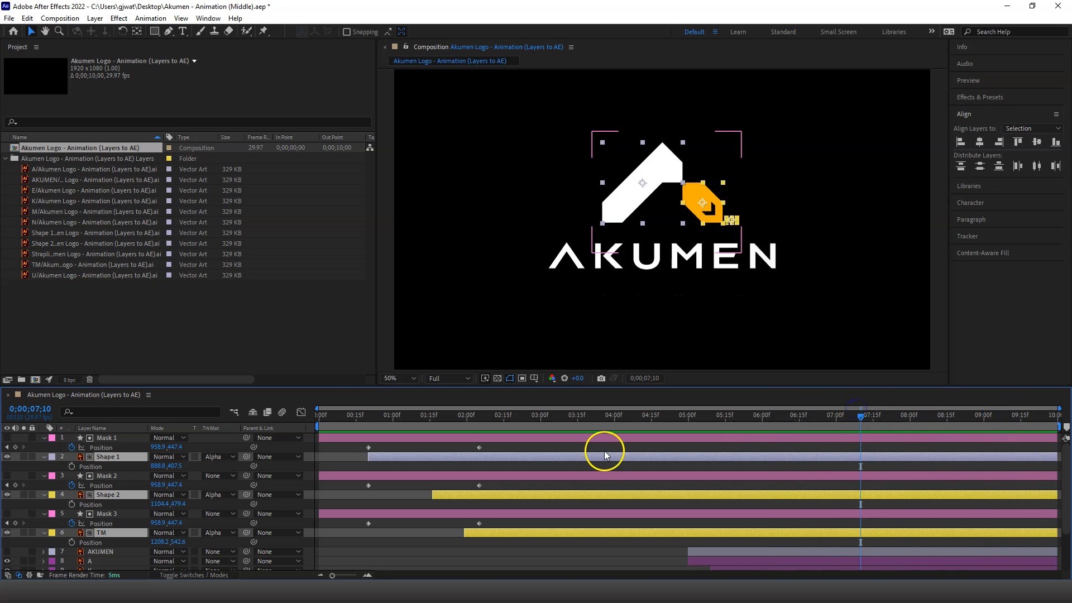
# Collapse the Position properties of the six layers from Mask 1 to TM and deselect them.
pyautogui.click(136, 438)
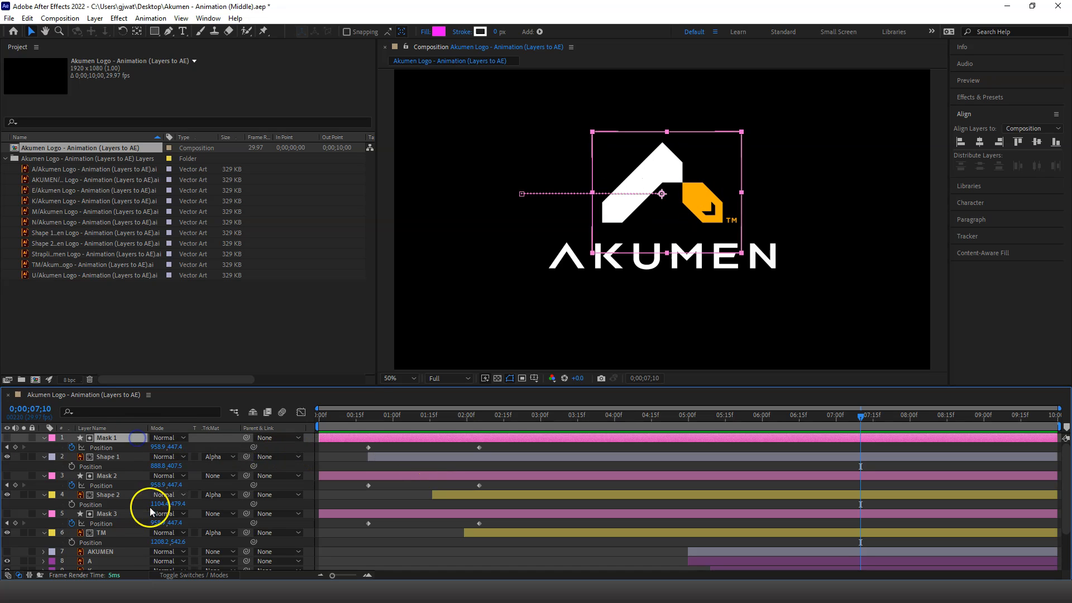
pyautogui.keyDown('ctrl'); pyautogui.click(125, 542); pyautogui.keyUp('ctrl')
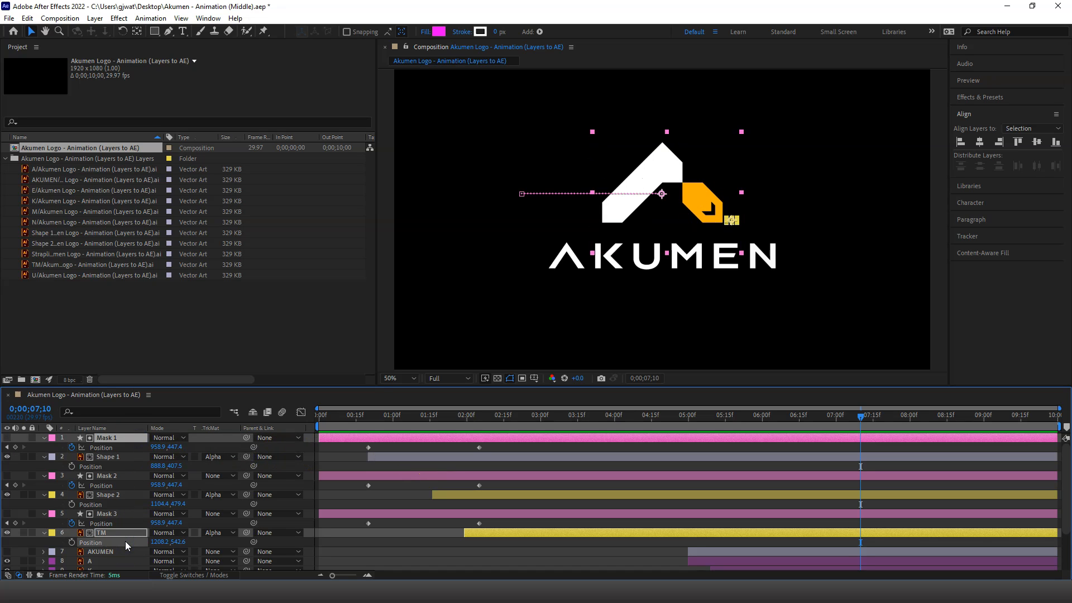
pyautogui.keyDown('shift'); pyautogui.click(125, 532); pyautogui.keyUp('shift')
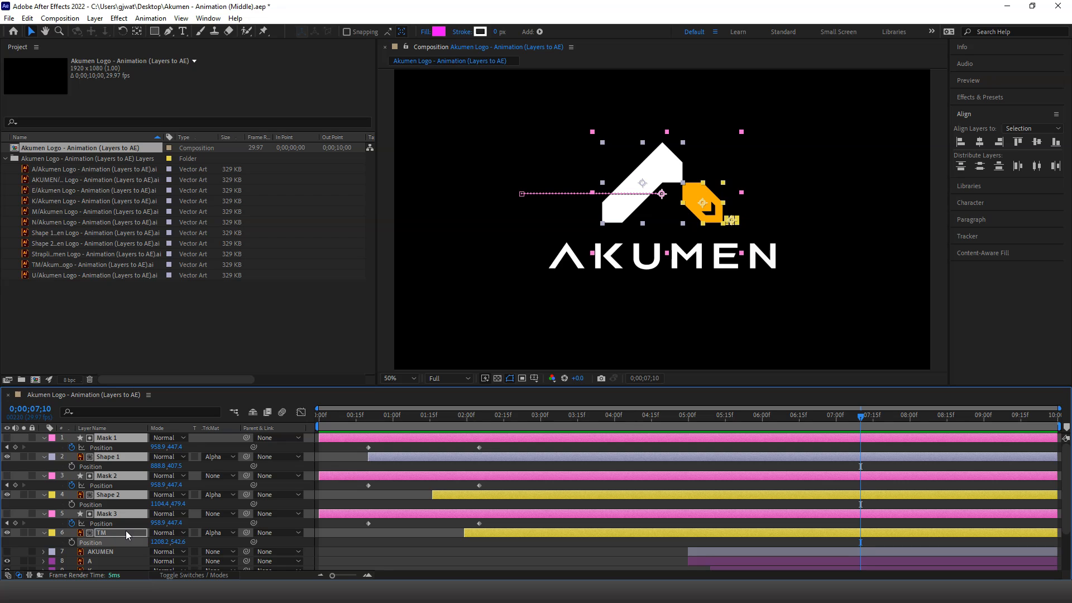
pyautogui.press('p')
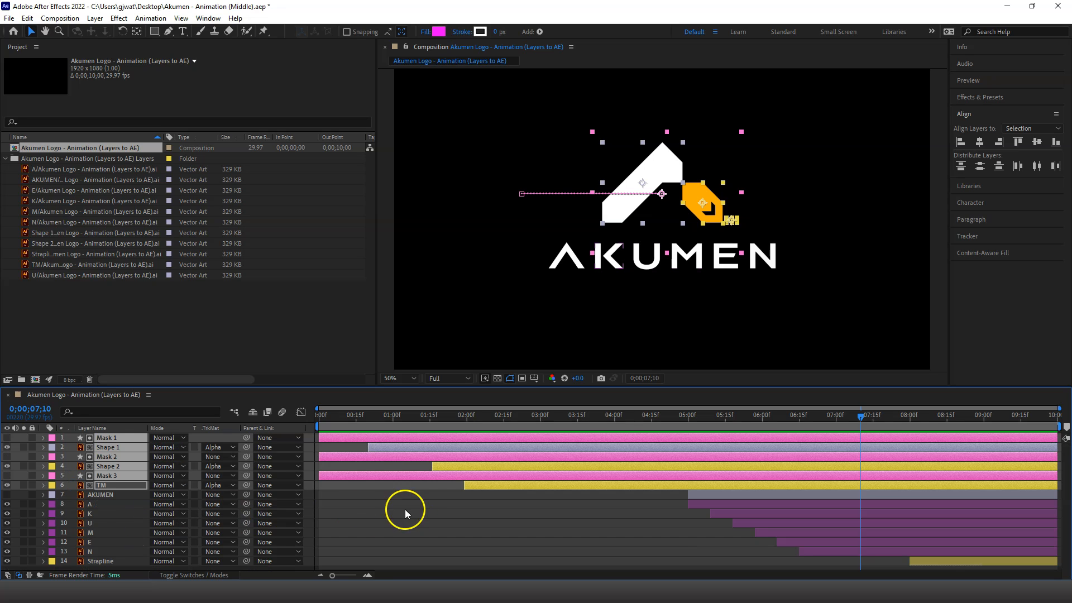
pyautogui.click(439, 510)
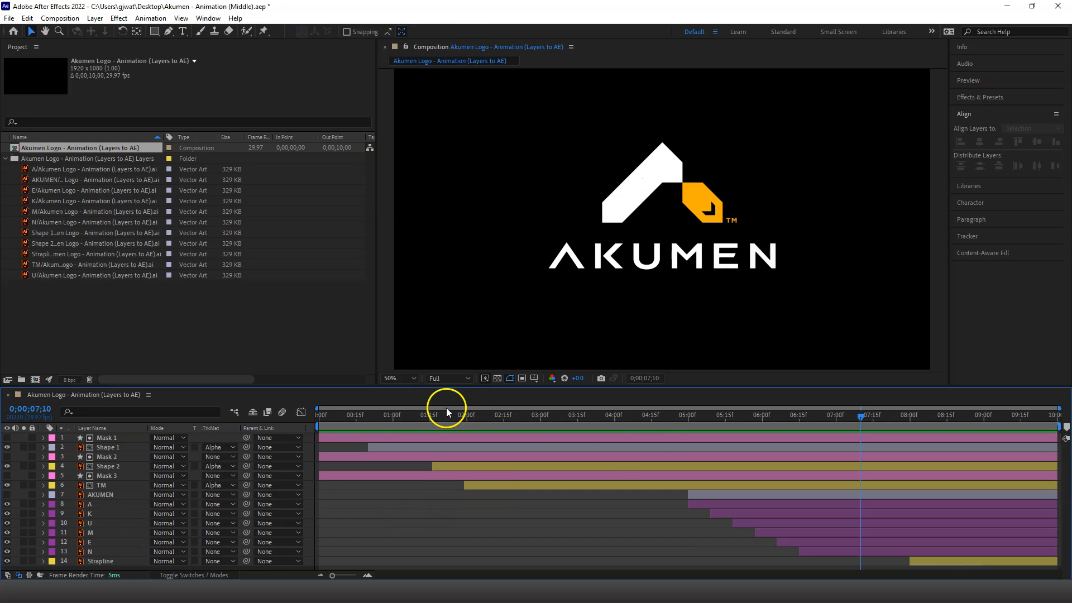
# Scrub through the lettering and strapline reveal, expand the Strapline layer's Transform properties and go to its first Opacity keyframe.
pyautogui.moveTo(339, 419); pyautogui.dragTo(636, 465)
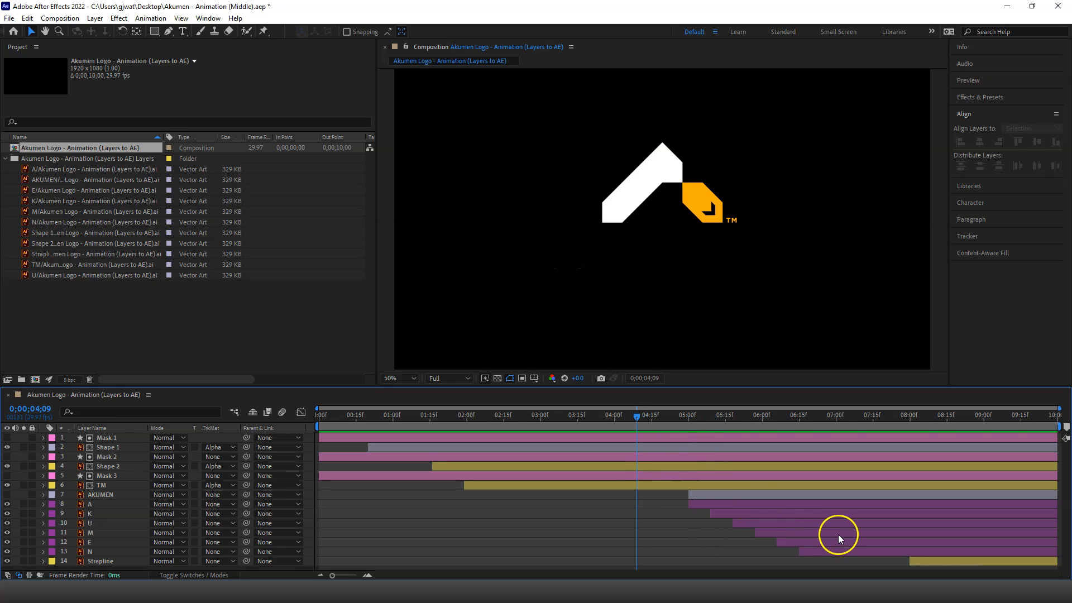
pyautogui.moveTo(689, 418); pyautogui.dragTo(963, 444)
pyautogui.click(910, 558)
pyautogui.click(924, 561)
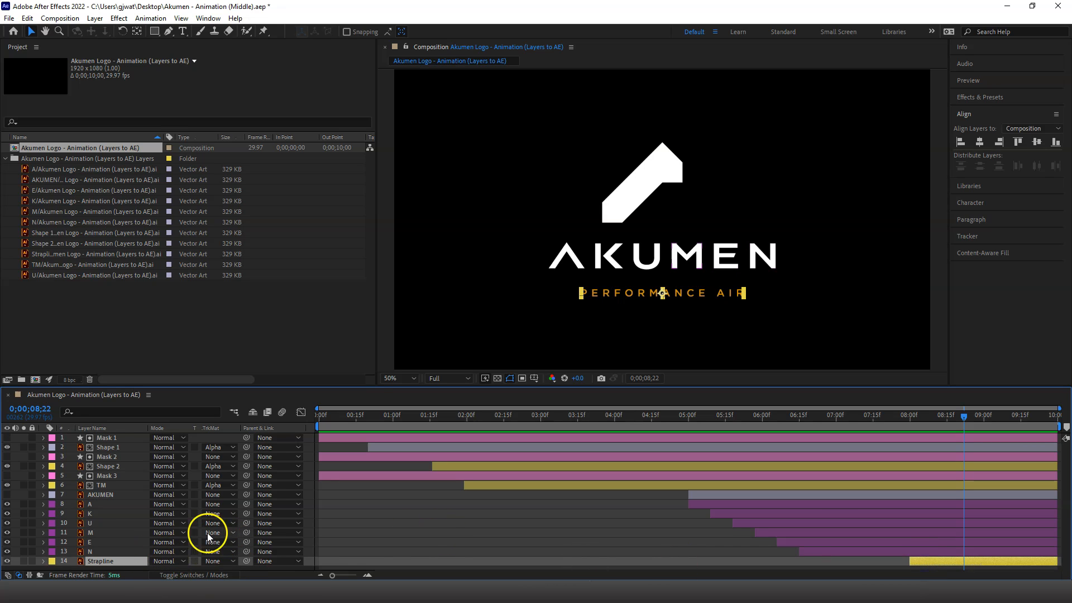
pyautogui.click(43, 561)
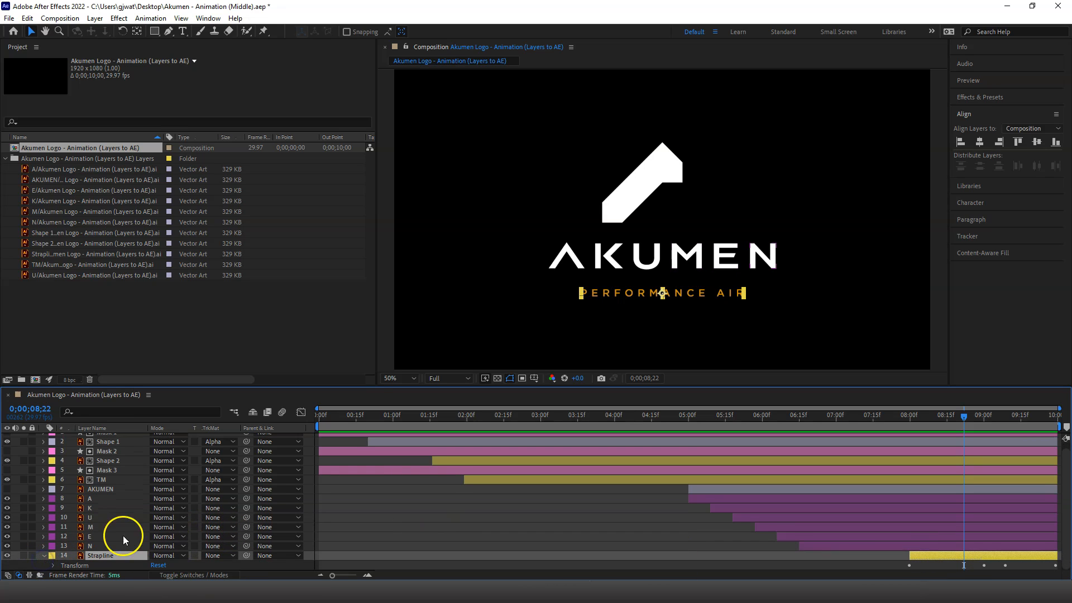
pyautogui.click(52, 565)
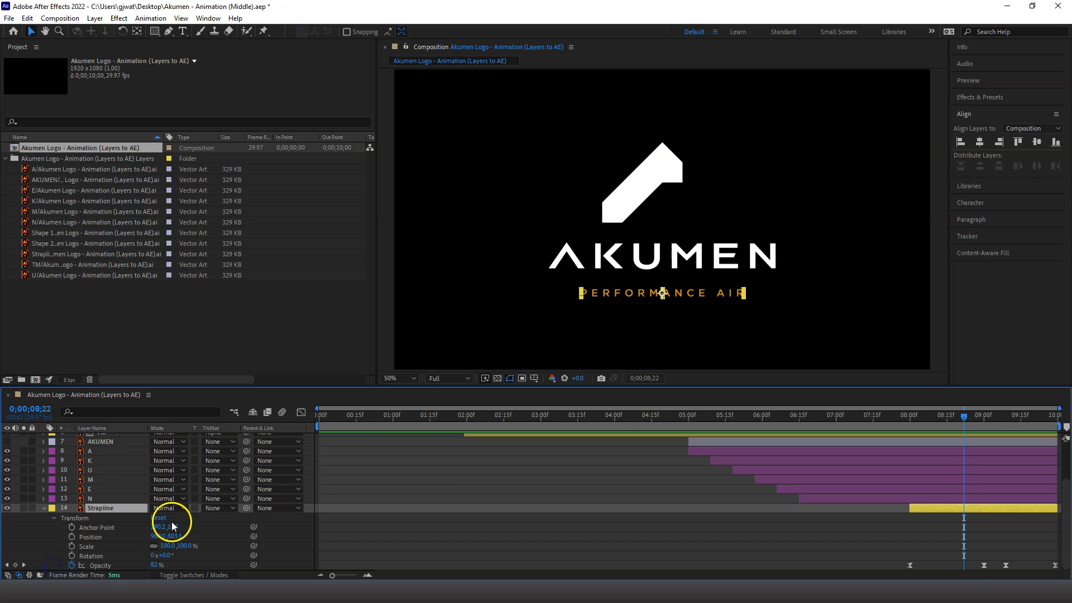
pyautogui.click(8, 566)
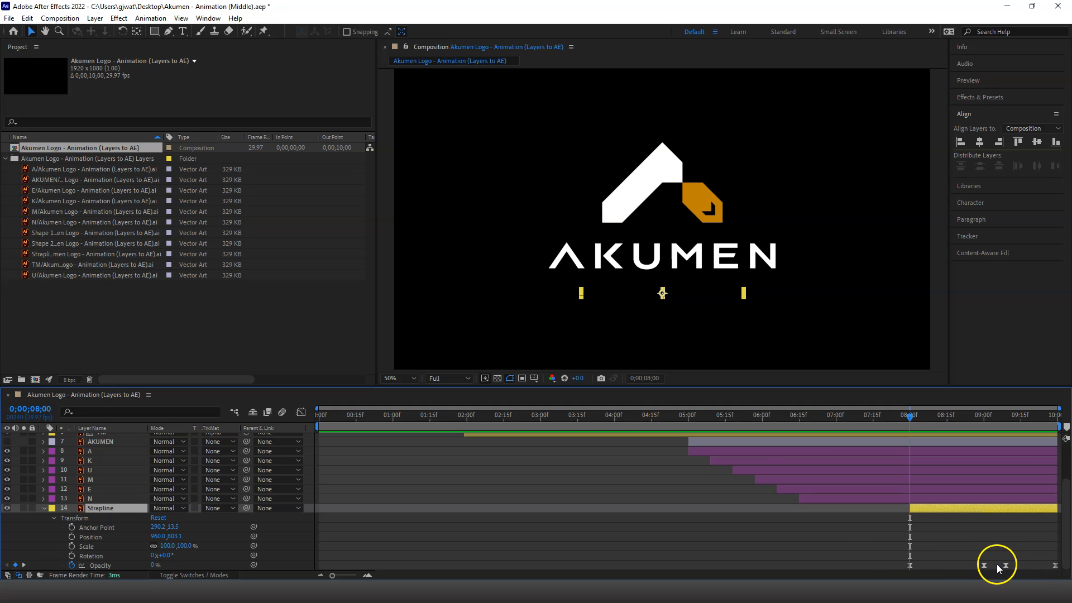
# Move the Strapline's first two Opacity keyframes to 0;00;07;00 and 0;00;08;00 and start the layer at 0;00;07;00.
pyautogui.moveTo(862, 551); pyautogui.dragTo(911, 570)
pyautogui.moveTo(909, 506); pyautogui.dragTo(834, 508)
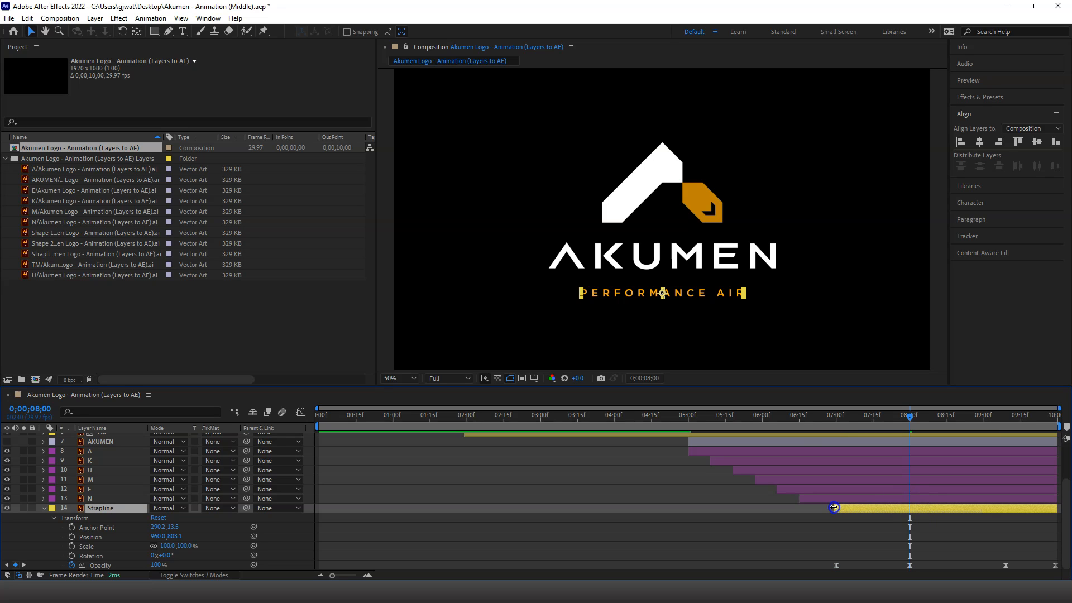
pyautogui.moveTo(809, 417); pyautogui.dragTo(836, 417)
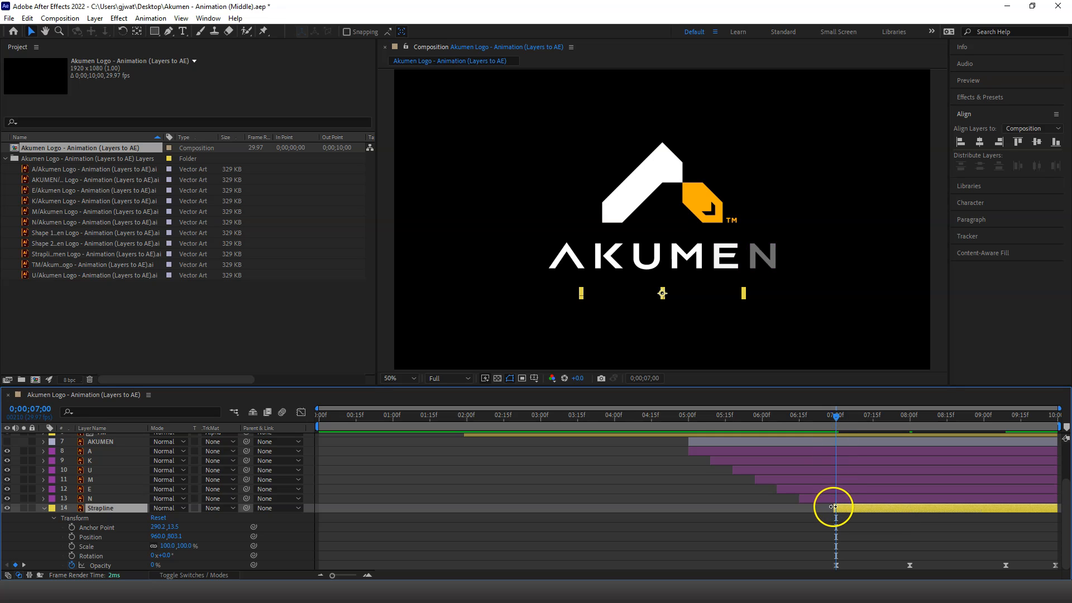
pyautogui.moveTo(834, 508); pyautogui.dragTo(836, 508)
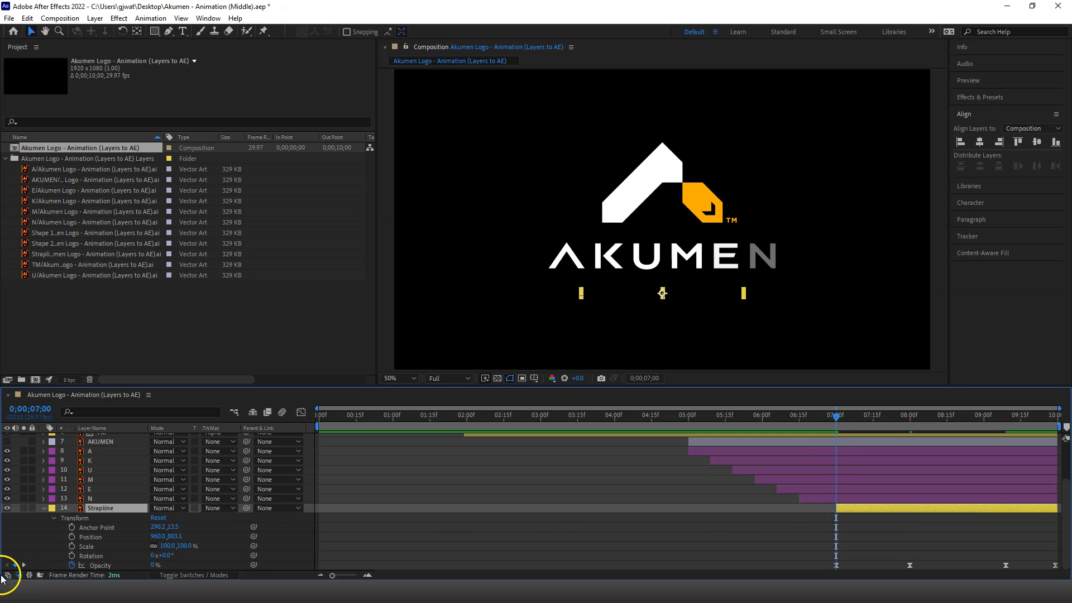
pyautogui.click(23, 565)
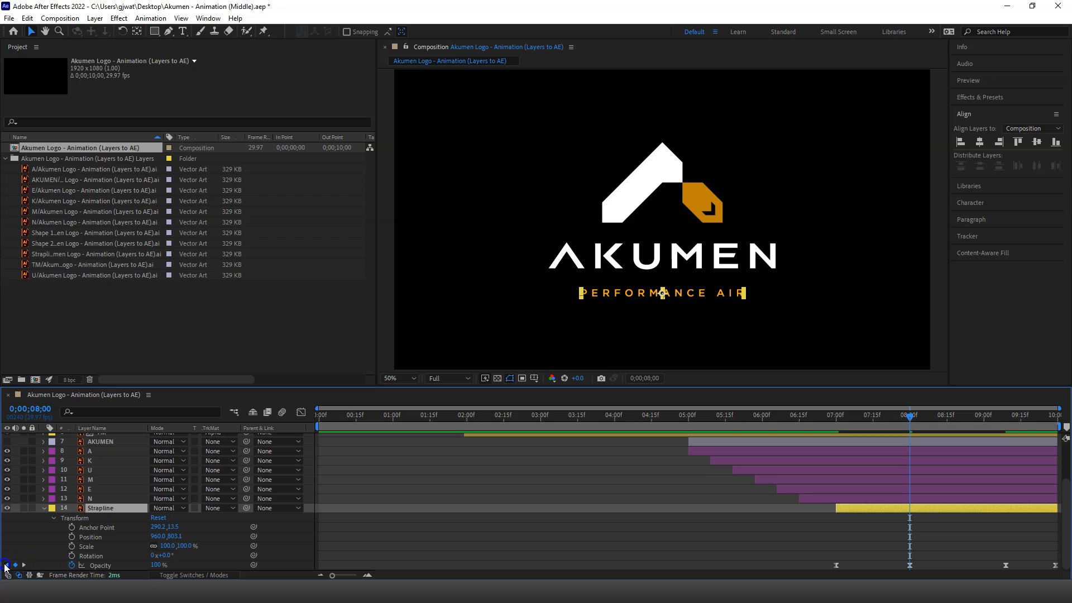
pyautogui.click(7, 566)
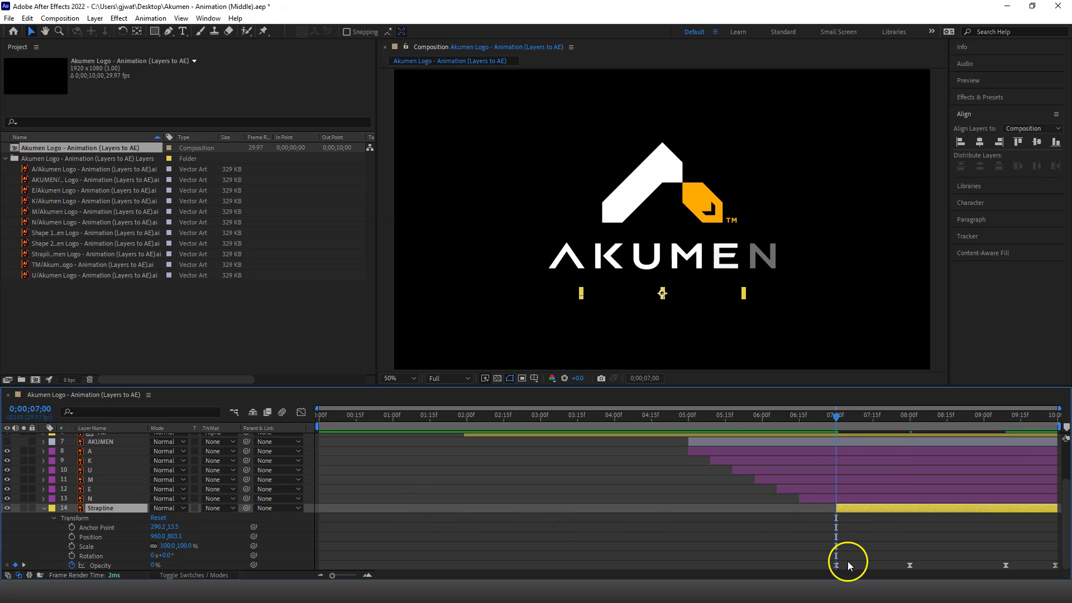
# Collapse the Strapline layer's properties and scrub through the lettering and strapline reveal to check the timing.
pyautogui.moveTo(837, 415); pyautogui.dragTo(708, 472)
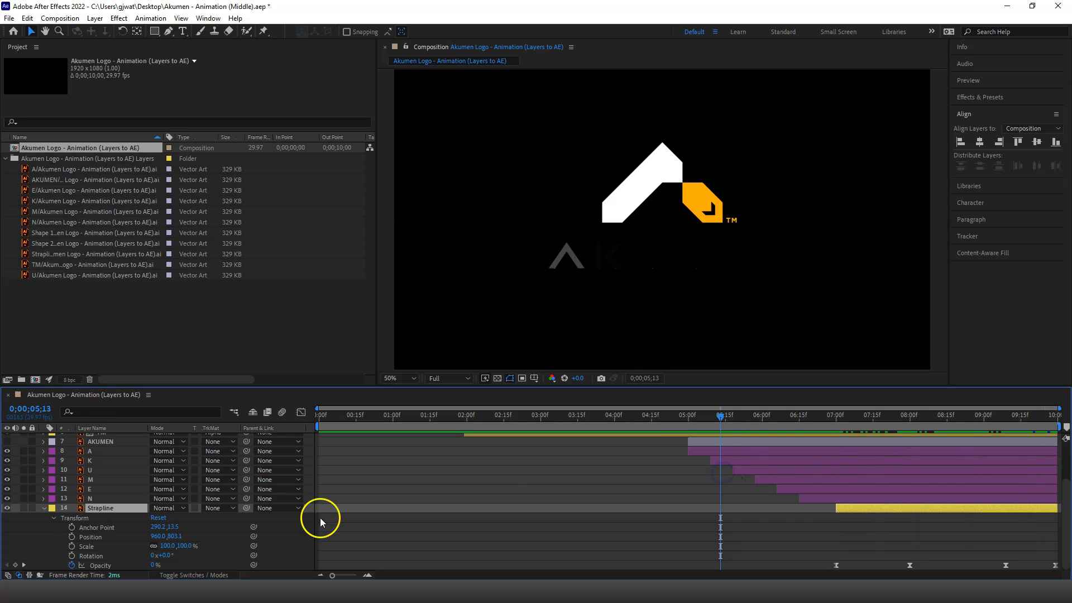
pyautogui.click(43, 509)
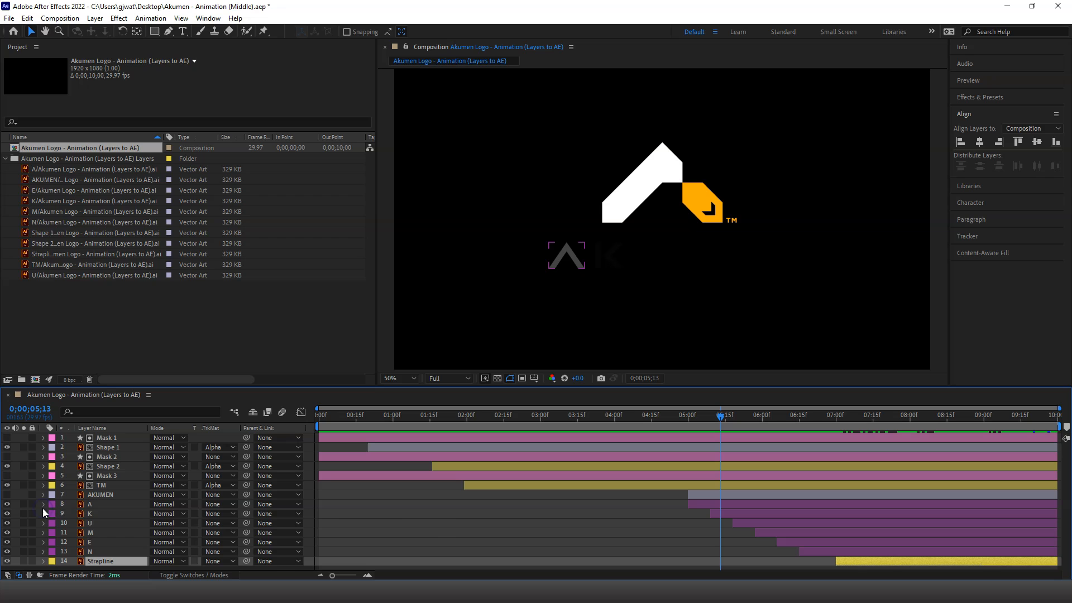
pyautogui.click(623, 538)
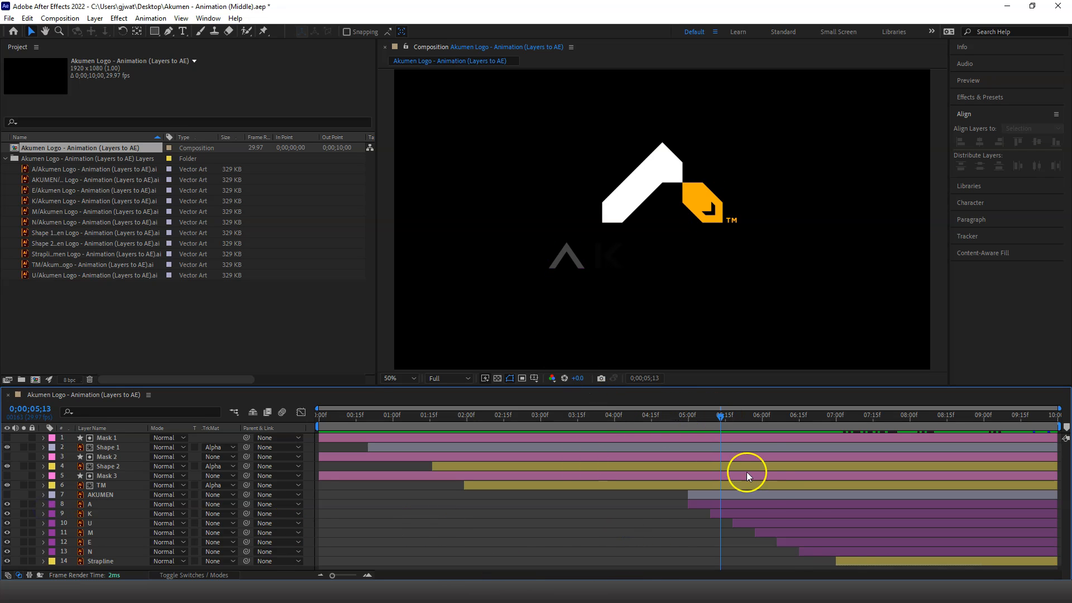
pyautogui.moveTo(821, 564); pyautogui.dragTo(677, 496)
pyautogui.moveTo(721, 416); pyautogui.dragTo(498, 423)
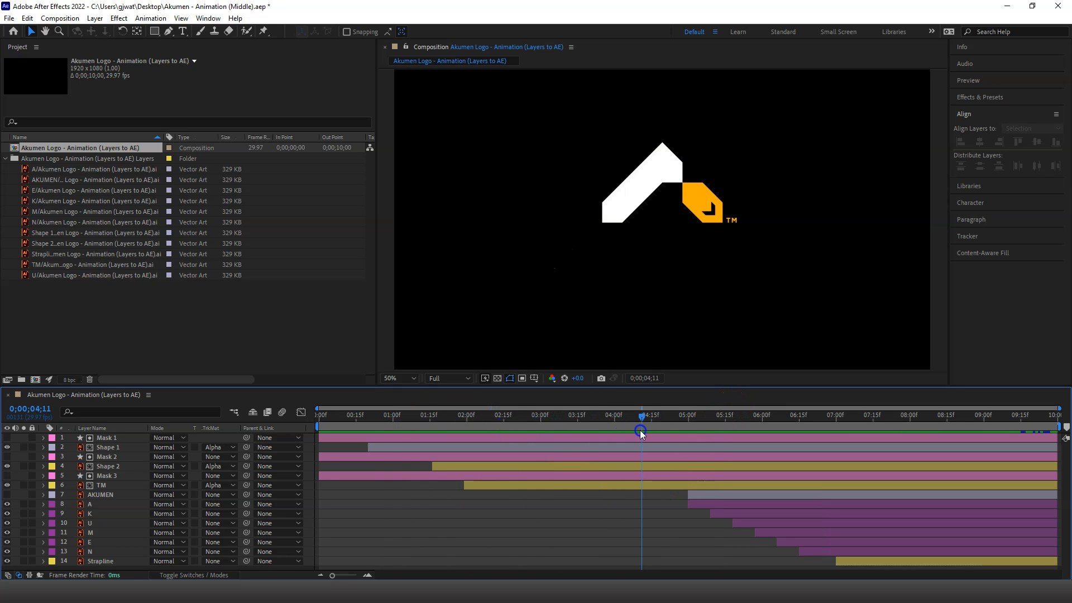
pyautogui.moveTo(681, 431); pyautogui.dragTo(904, 442)
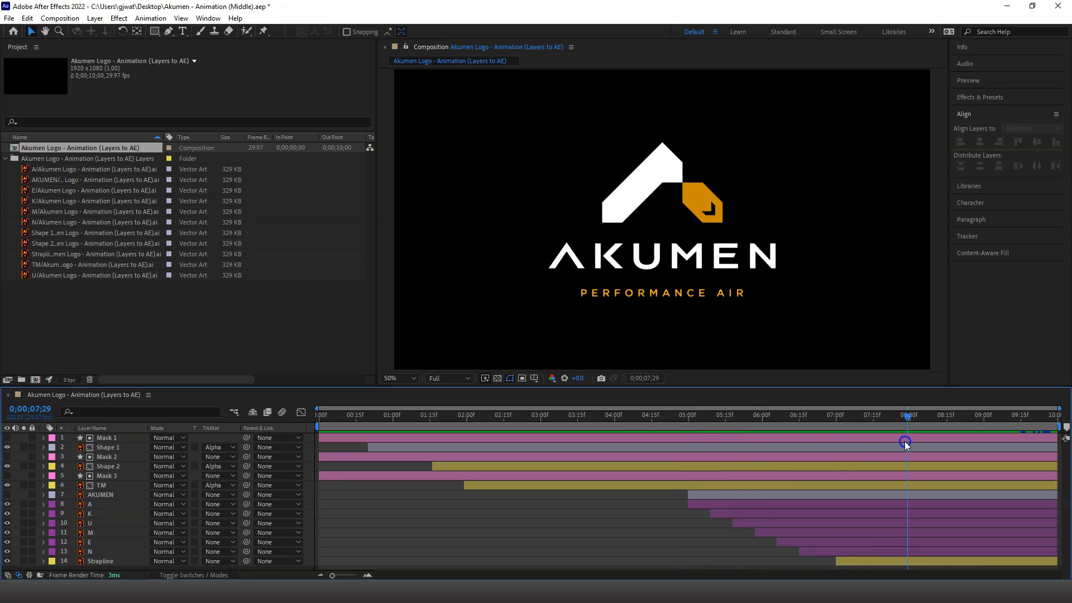
pyautogui.moveTo(821, 558); pyautogui.dragTo(672, 495)
# Shift the AKUMEN layer and the six letter layers A to N two seconds earlier, with AKUMEN starting at 0;00;03;00.
pyautogui.click(107, 504)
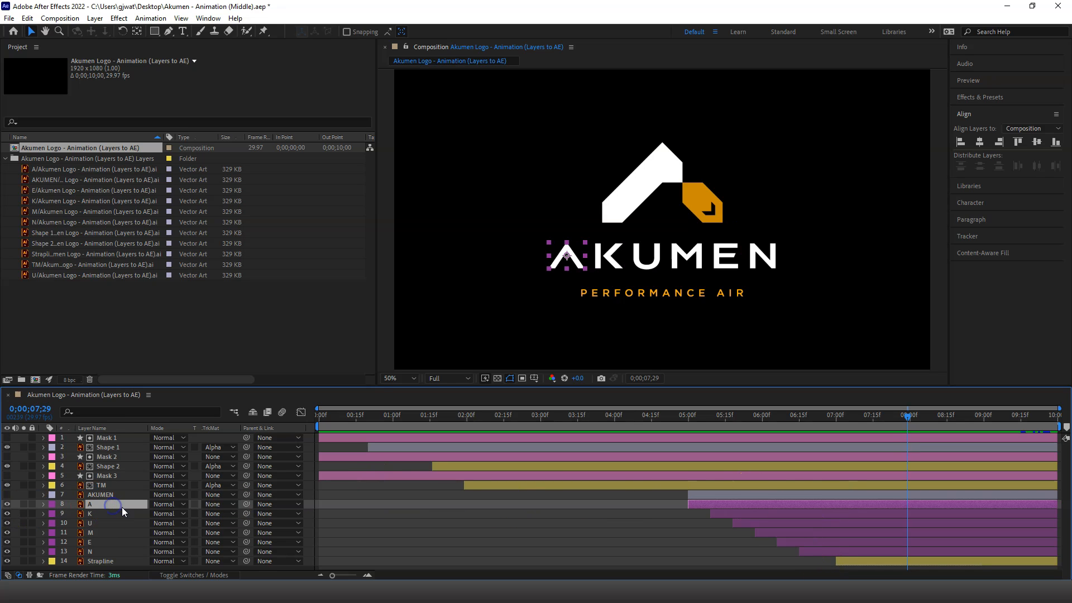
pyautogui.keyDown('shift'); pyautogui.click(115, 551); pyautogui.keyUp('shift')
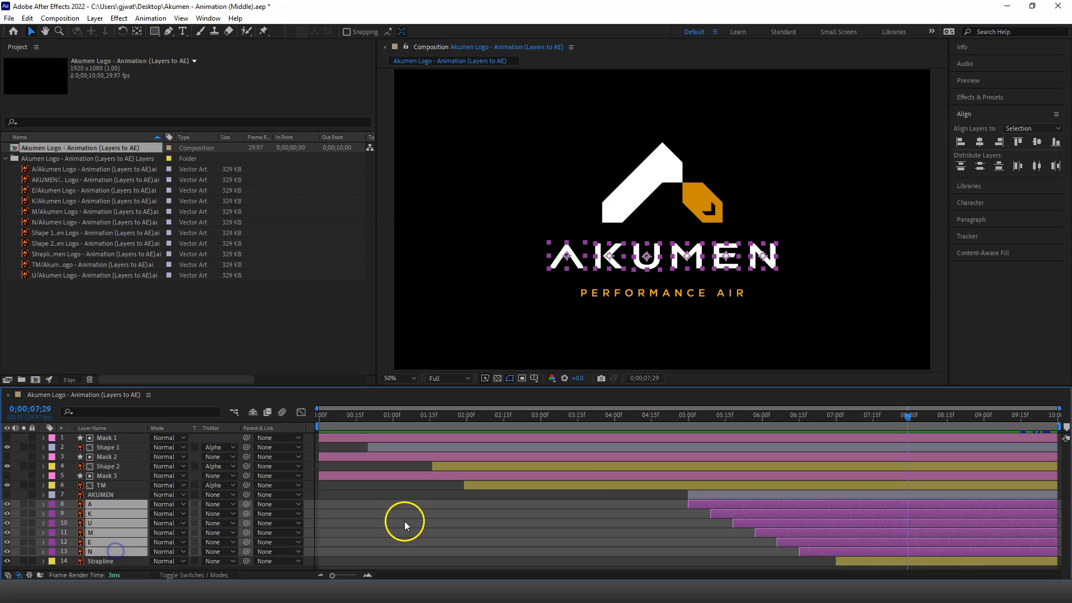
pyautogui.click(128, 495)
pyautogui.keyDown('shift'); pyautogui.click(124, 552); pyautogui.keyUp('shift')
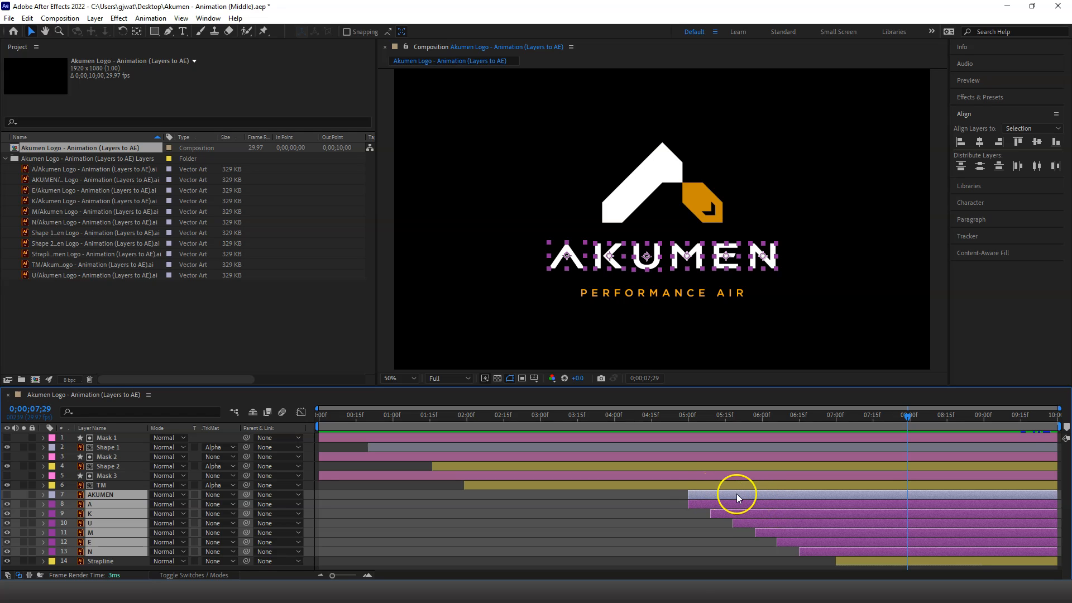
pyautogui.moveTo(736, 494); pyautogui.dragTo(589, 498)
# Play the animation from the first frame to check the earlier lettering.
pyautogui.moveTo(351, 416); pyautogui.dragTo(309, 417)
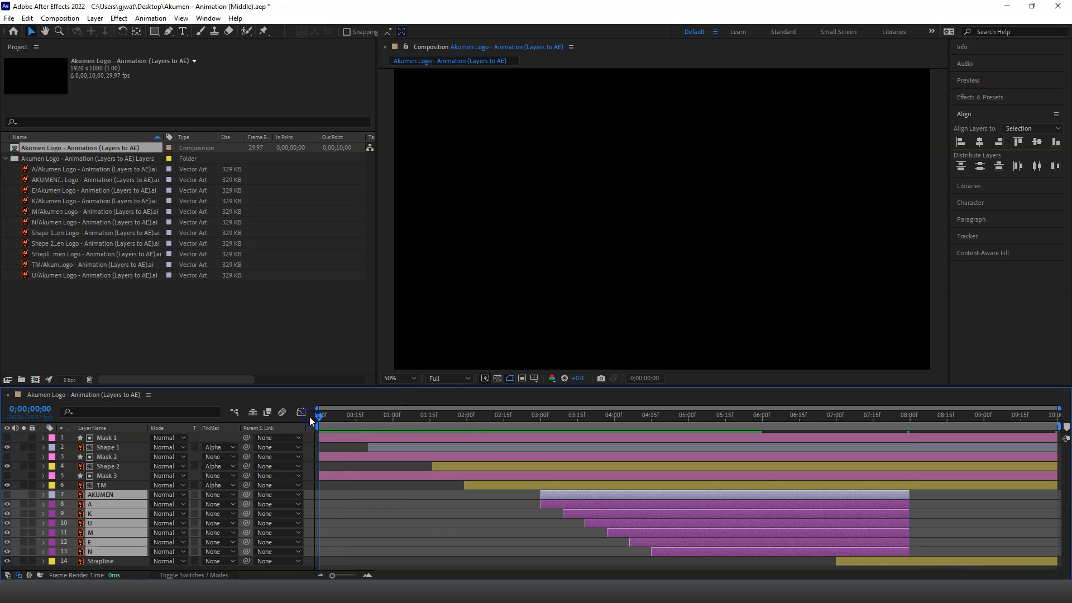
pyautogui.press('space')
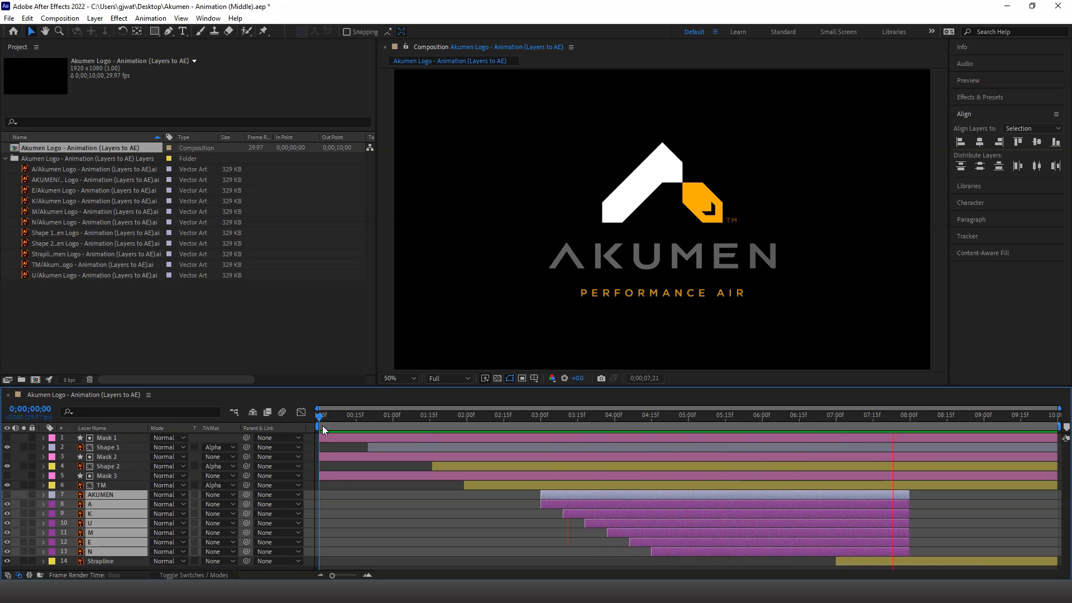
pyautogui.press('space')
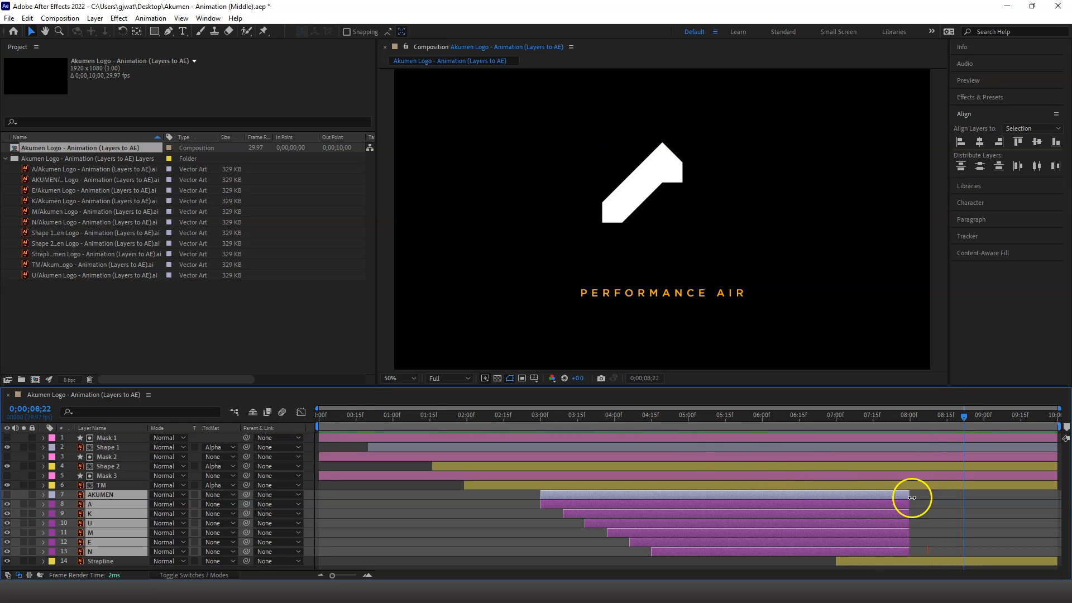
# Extend the out points of the AKUMEN and letter layers to 0;00;09;29 and show their Opacity keyframes.
pyautogui.moveTo(965, 417); pyautogui.dragTo(1057, 423)
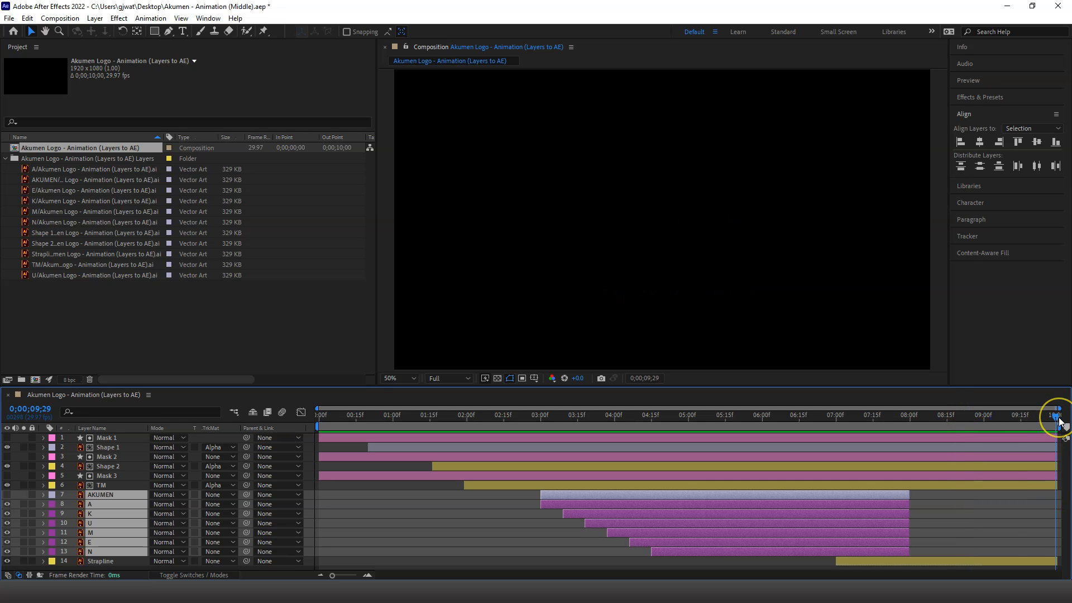
pyautogui.hotkey('alt', ']')
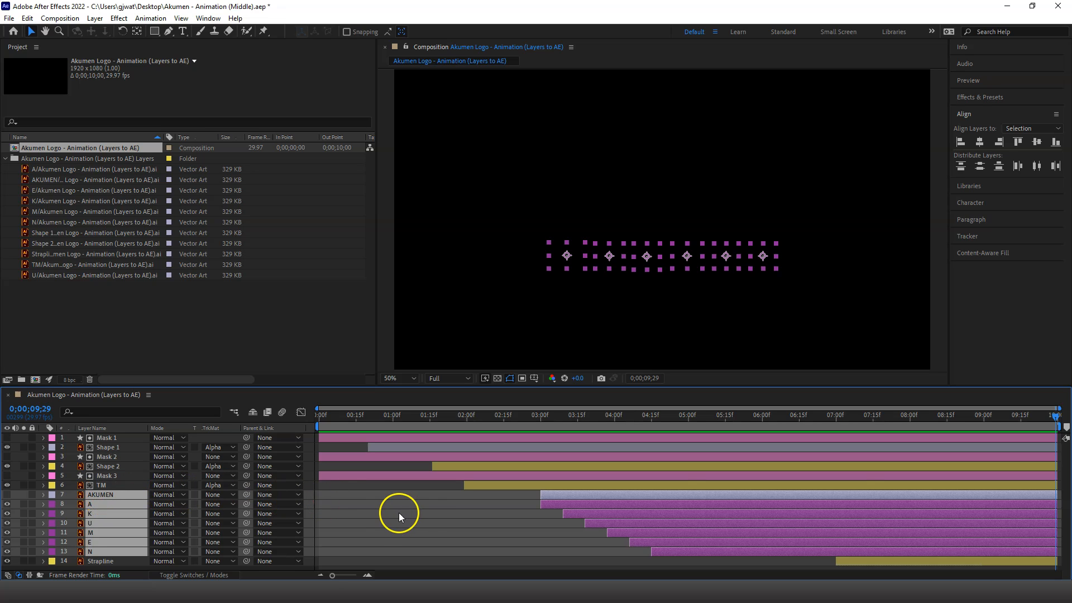
pyautogui.press('t')
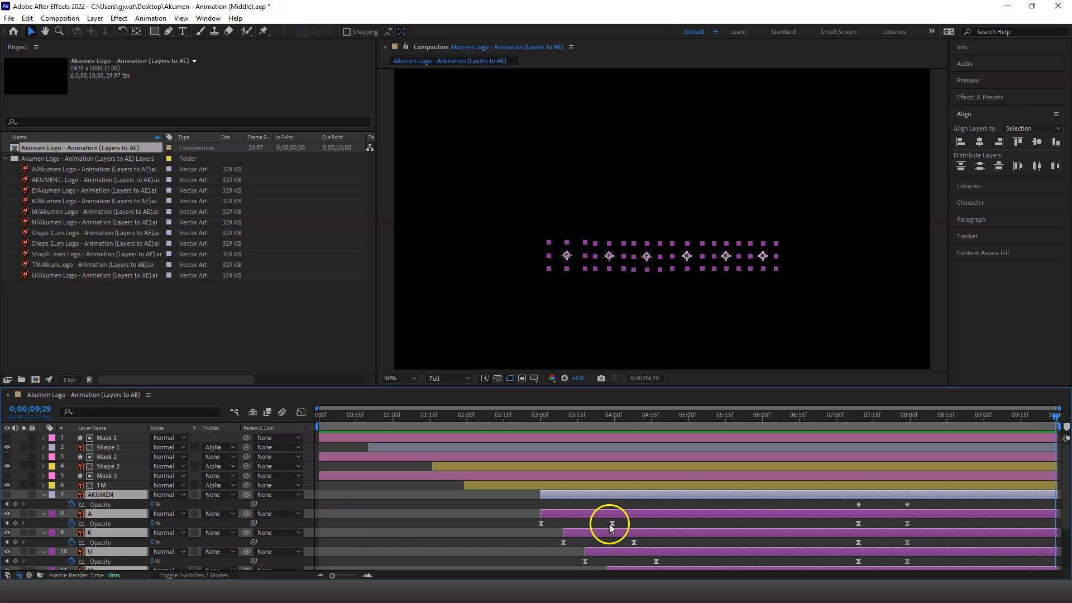
pyautogui.scroll(-3, 922, 507)
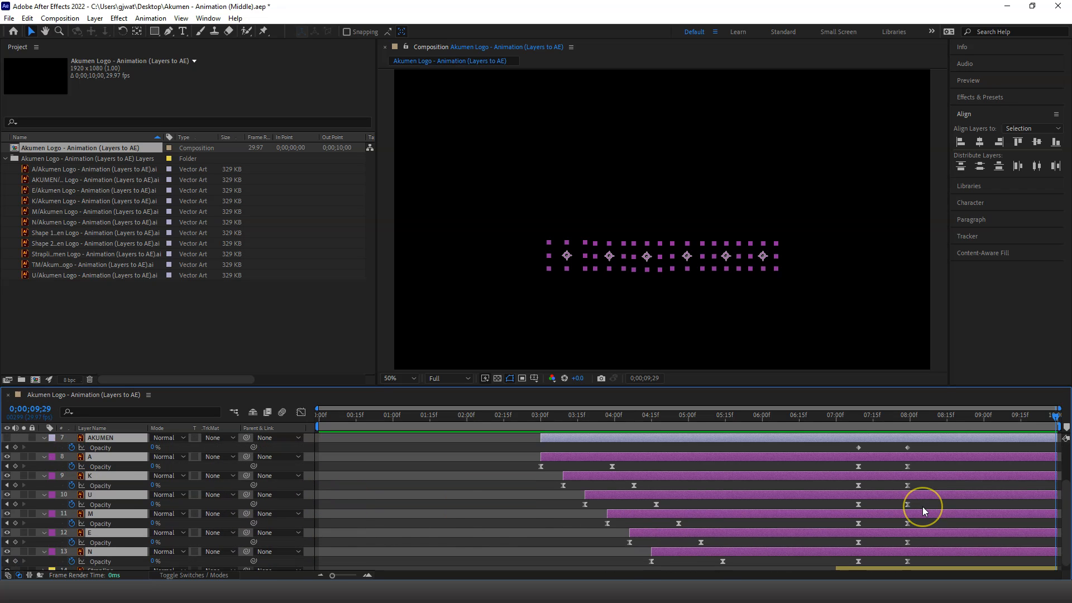
# Move the last two Opacity keyframes of the AKUMEN and letter layers to 0;00;09;09 and 0;00;09;29, matching the Strapline's fade-out.
pyautogui.click(56, 565)
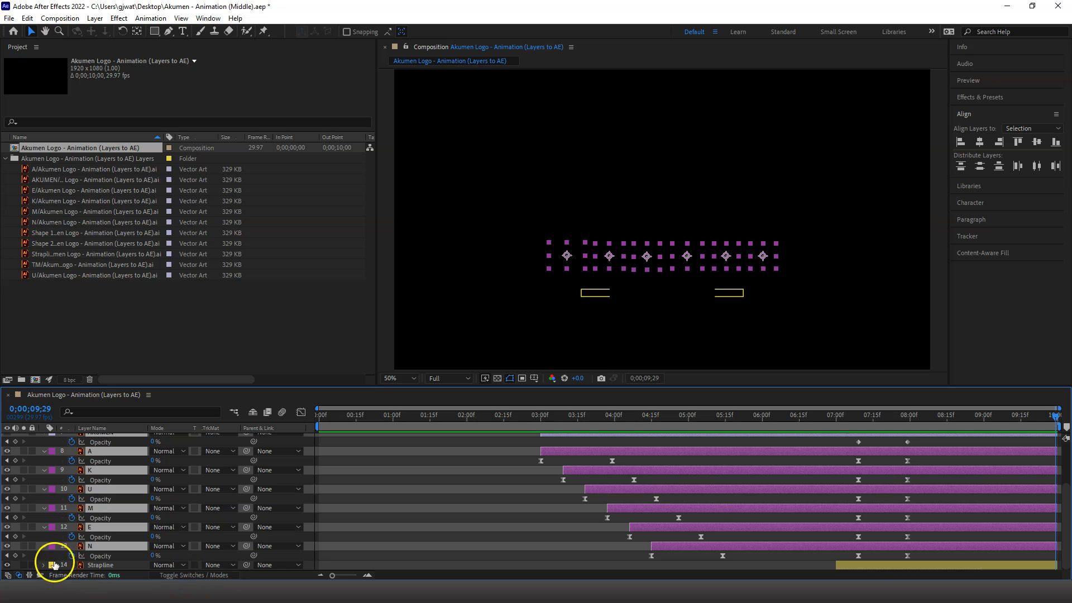
pyautogui.click(43, 566)
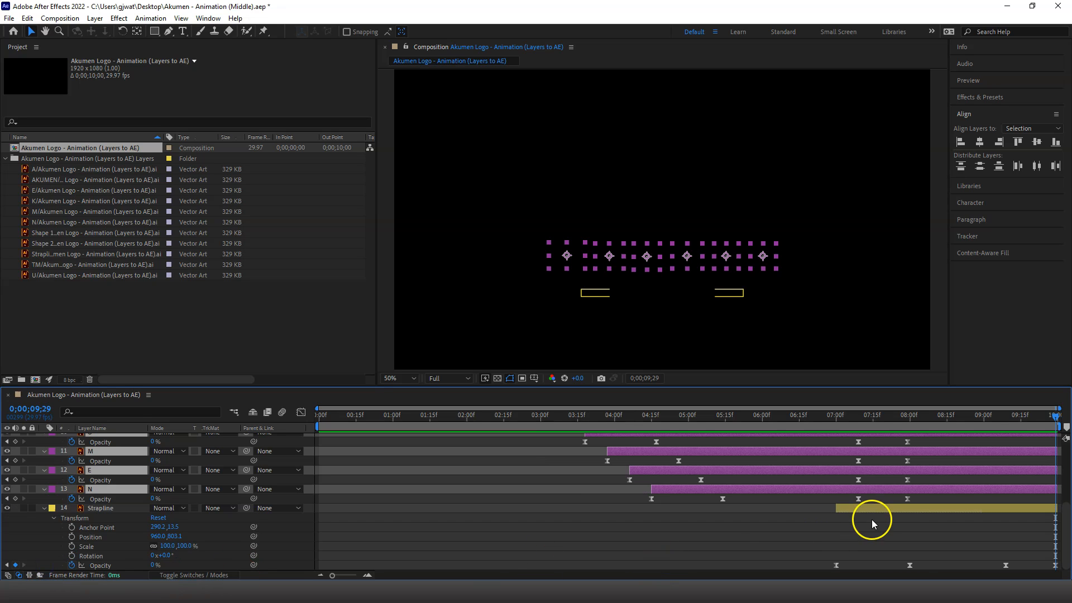
pyautogui.click(1004, 558)
pyautogui.click(930, 506)
pyautogui.moveTo(929, 498); pyautogui.dragTo(1061, 514)
pyautogui.scroll(-1, 1033, 535)
pyautogui.scroll(-3, 1034, 535)
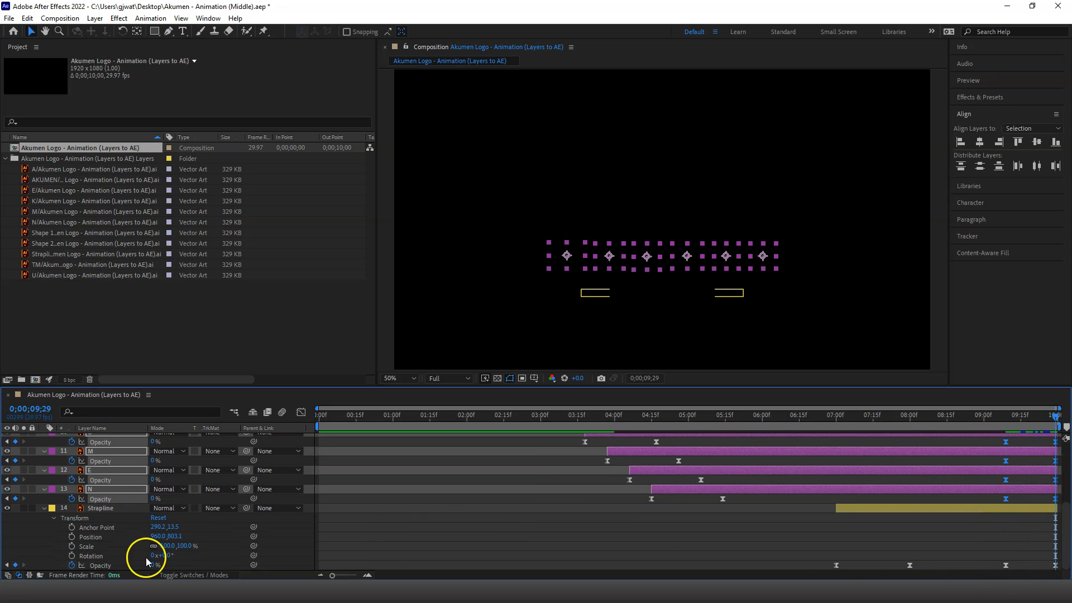
# Go to the Strapline's Opacity keyframe at 0;00;09;09 and scrub to the last frame to check the fade-out.
pyautogui.click(8, 565)
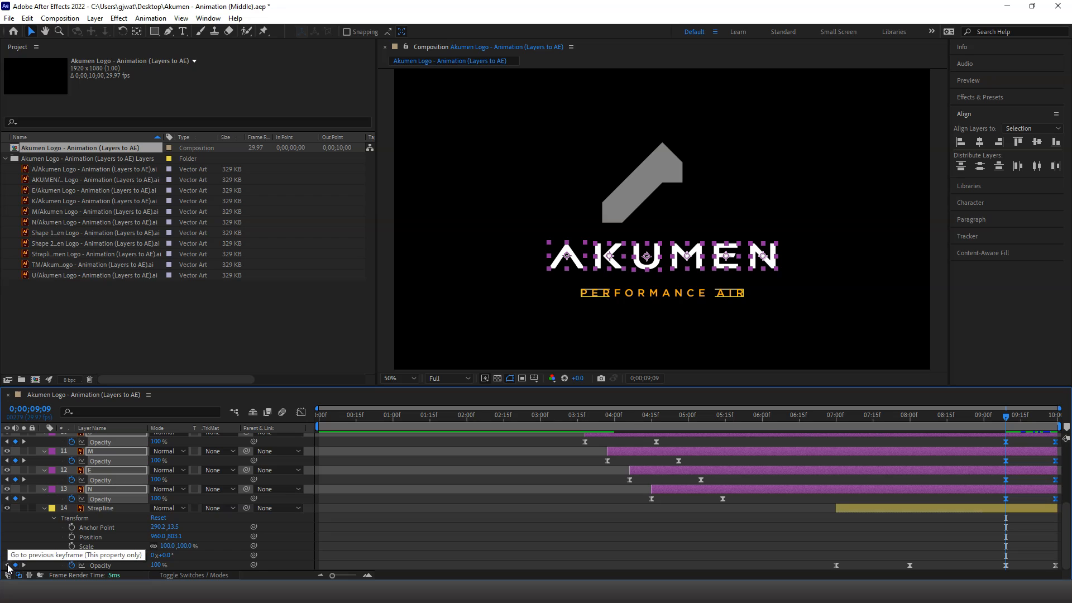
pyautogui.click(527, 454)
pyautogui.moveTo(1006, 417)
pyautogui.mouseDown()
pyautogui.moveTo(923, 416)
pyautogui.moveTo(1059, 423)
pyautogui.mouseUp()
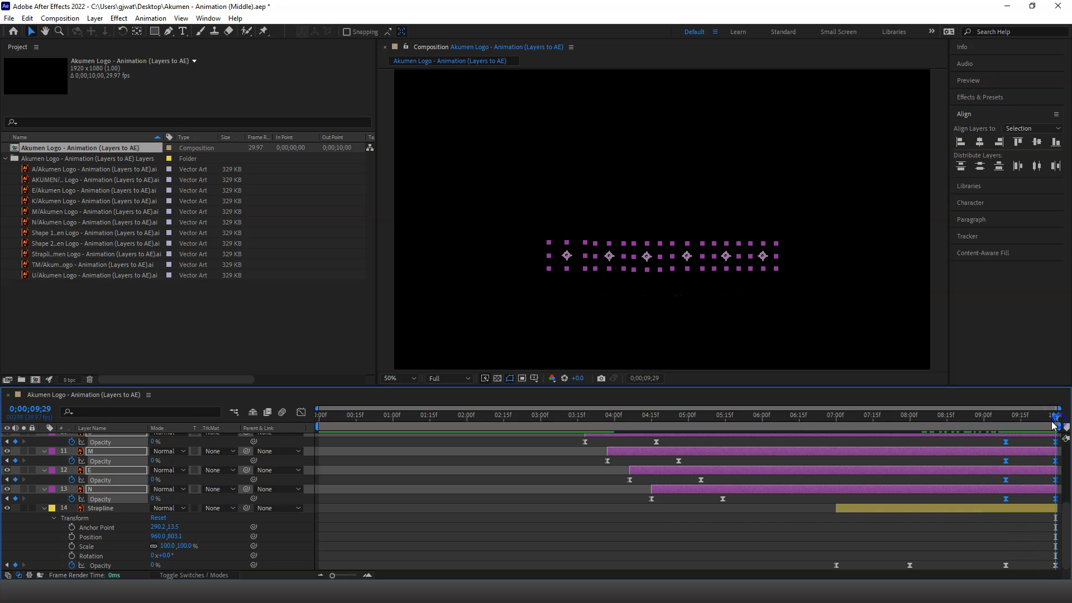
# Stretch the fade-in Opacity keyframes of the letter layers A to N proportionally, from 0;00;03;00 to about 0;00;06;17.
pyautogui.scroll(3, 929, 464)
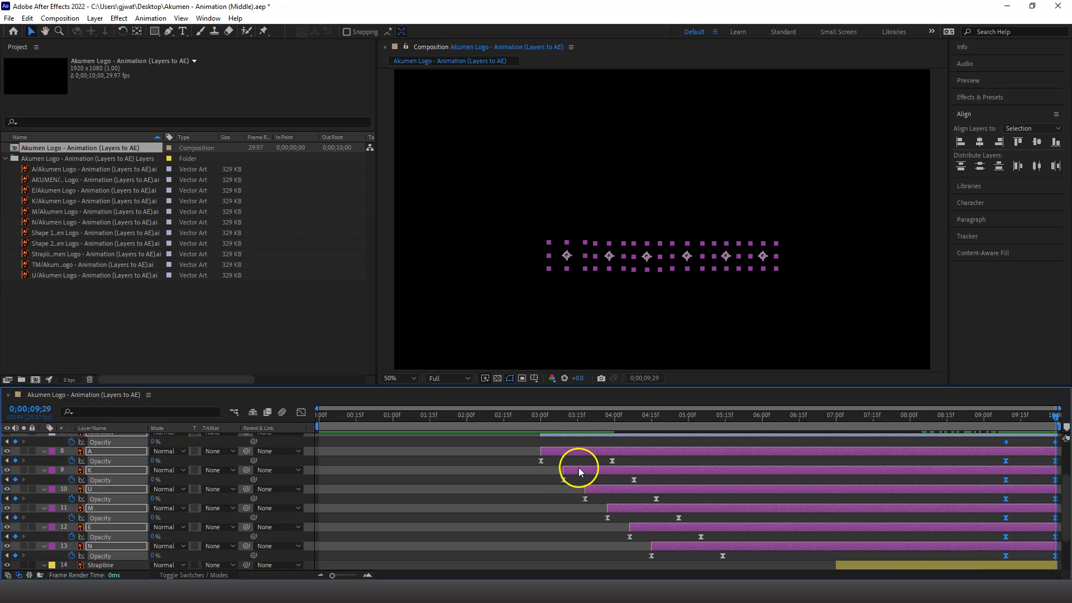
pyautogui.moveTo(525, 444); pyautogui.dragTo(867, 562)
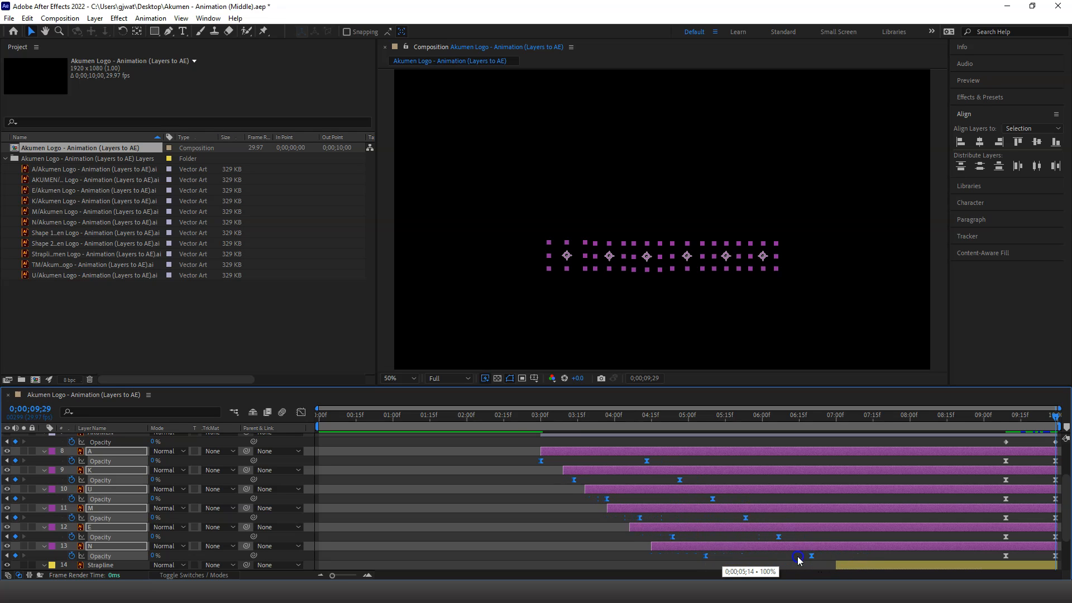
pyautogui.moveTo(714, 560); pyautogui.dragTo(802, 556)
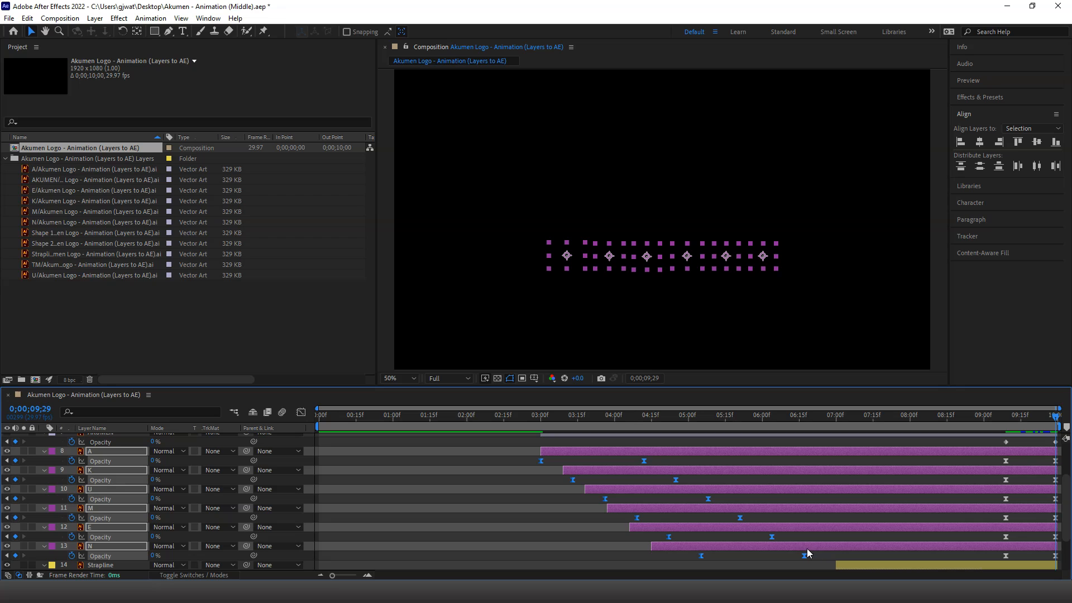
pyautogui.click(560, 500)
# Play the animation from the first frame to check the slower letter fade-ins, and scrub back to 0;00;03;17.
pyautogui.moveTo(358, 419); pyautogui.dragTo(295, 419)
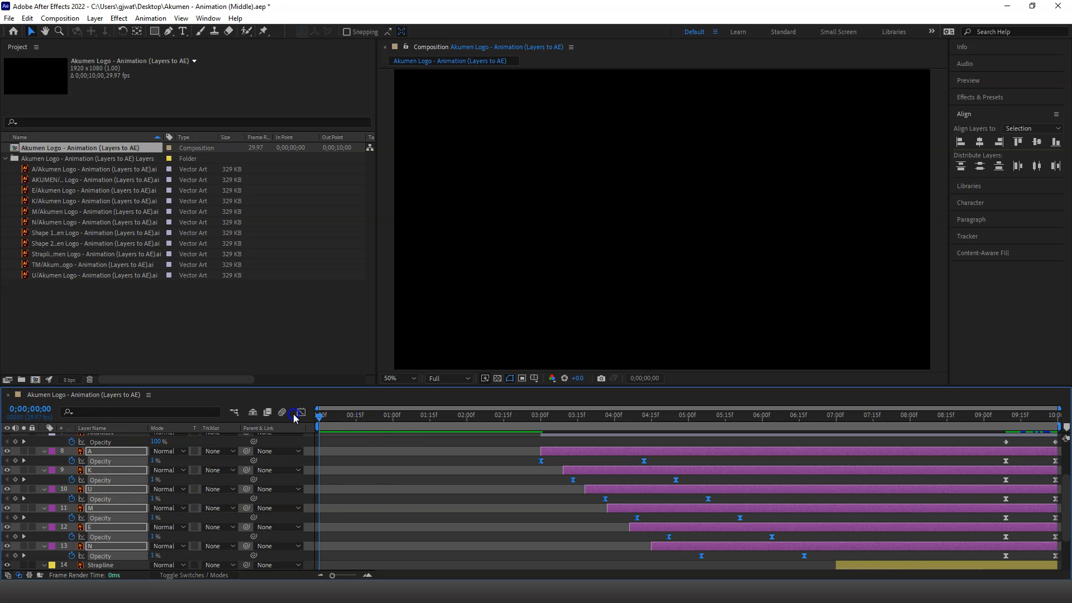
pyautogui.click(567, 492)
pyautogui.press('space')
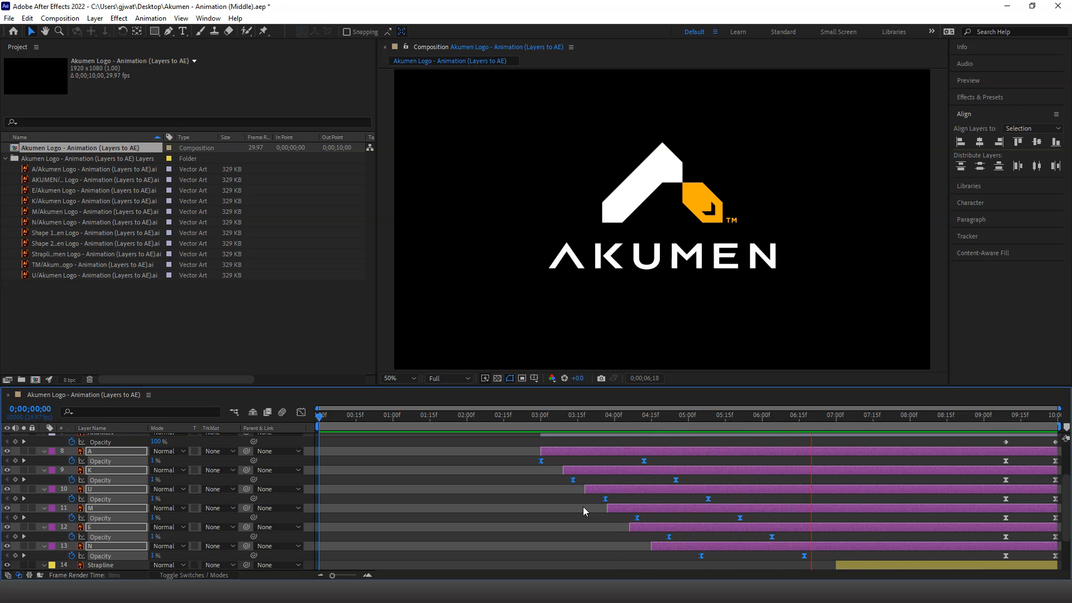
pyautogui.click(581, 509)
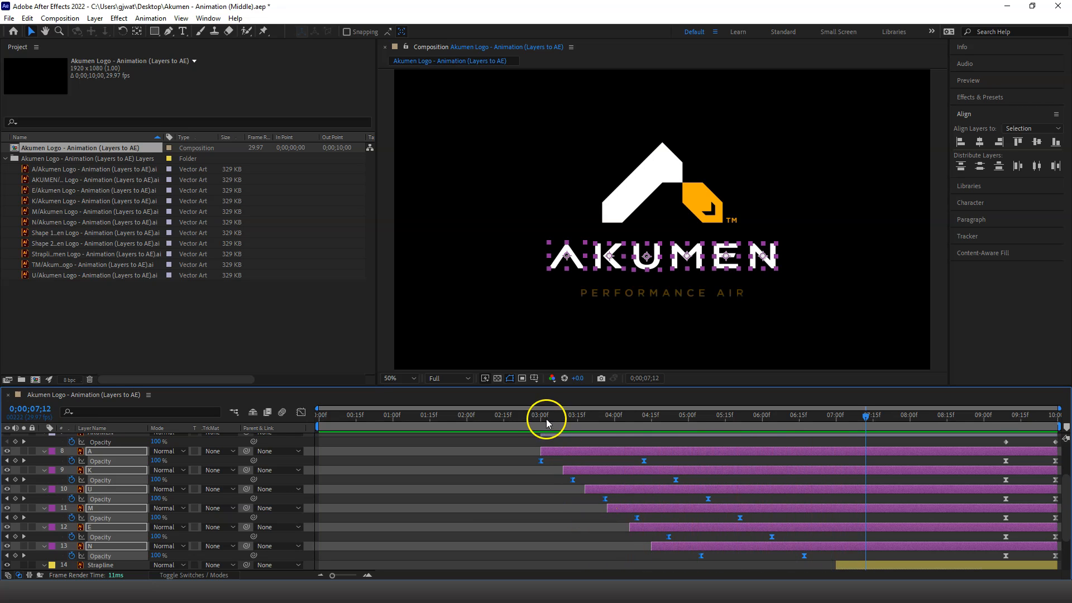
pyautogui.moveTo(555, 415); pyautogui.dragTo(583, 416)
pyautogui.click(564, 470)
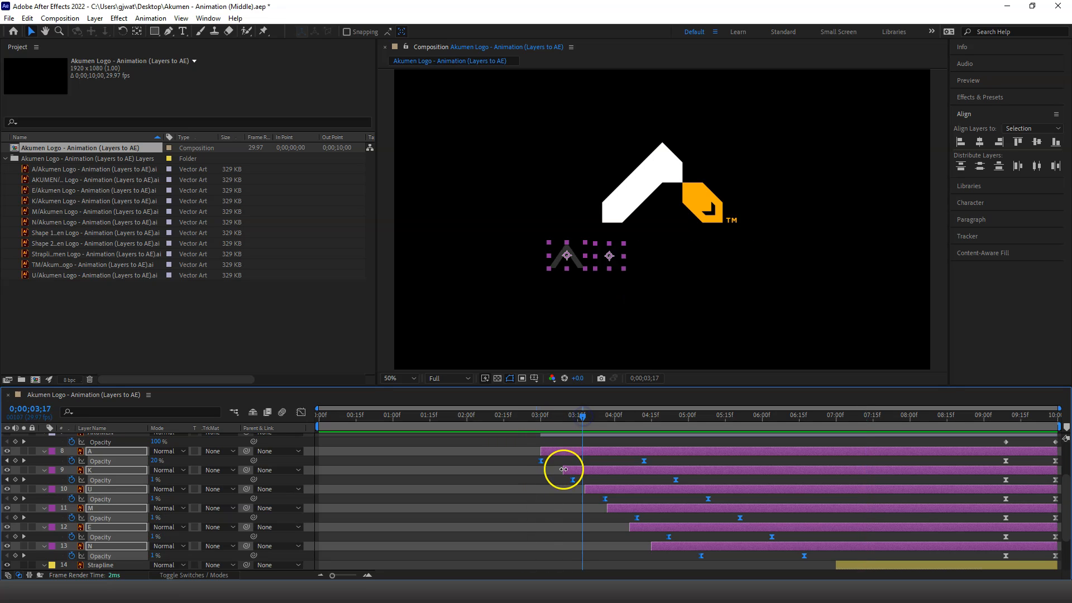
pyautogui.moveTo(568, 470); pyautogui.dragTo(574, 470)
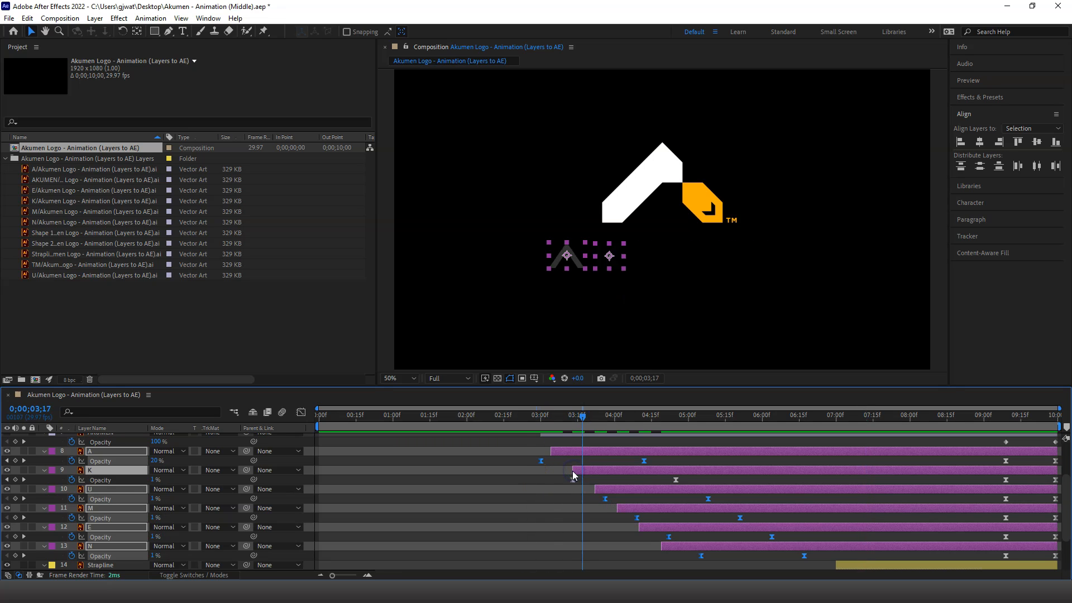
pyautogui.click(178, 481)
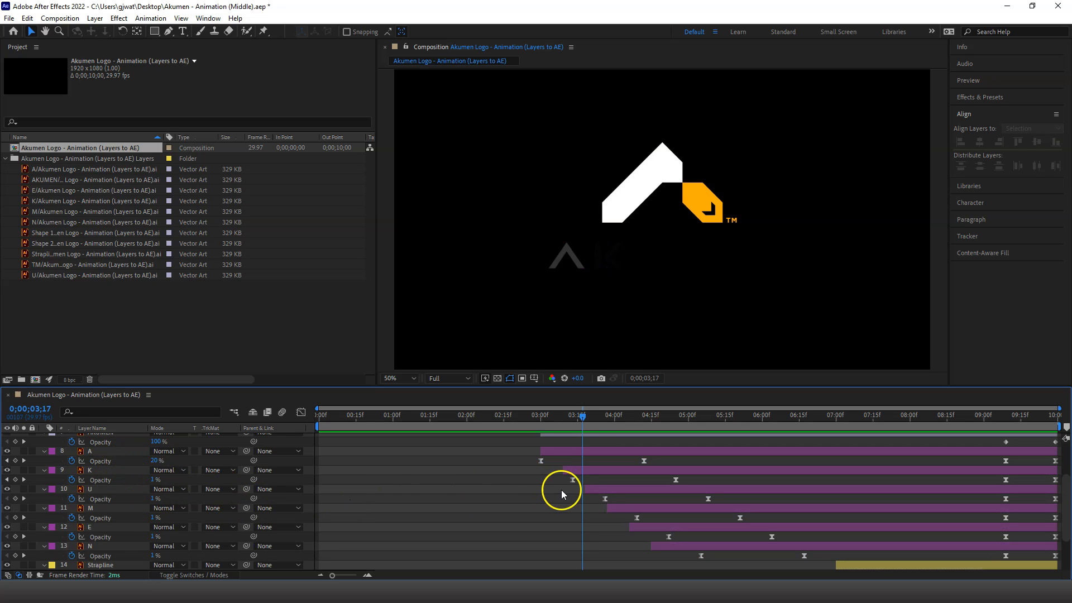
# Go to the first Opacity keyframes of the K and A layers at 0;00;03;13 and 0;00;03;00, and select the A layer.
pyautogui.moveTo(581, 419); pyautogui.dragTo(572, 418)
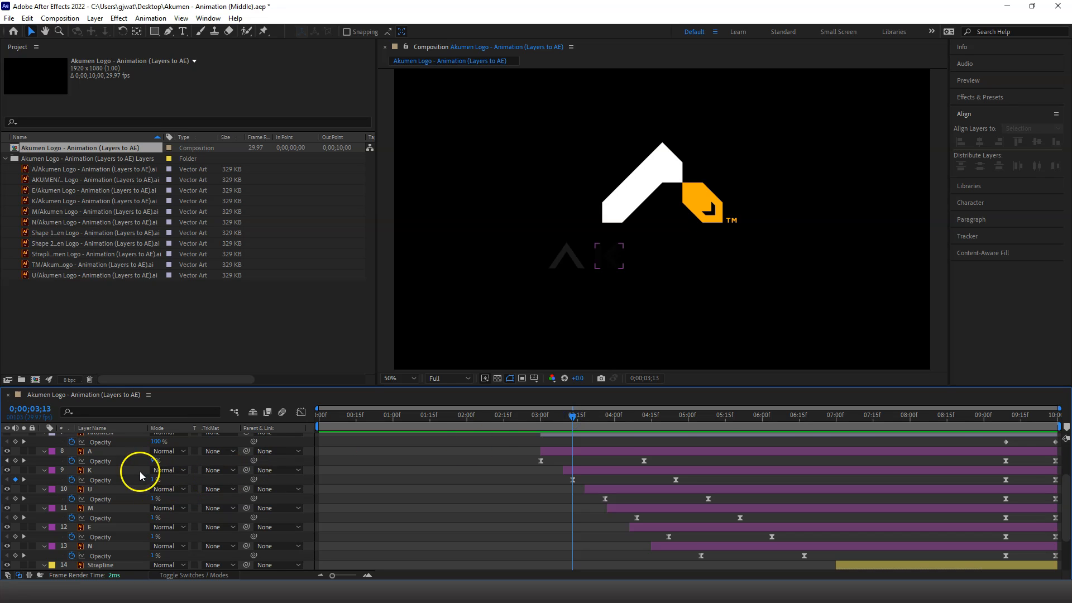
pyautogui.moveTo(573, 416); pyautogui.dragTo(545, 421)
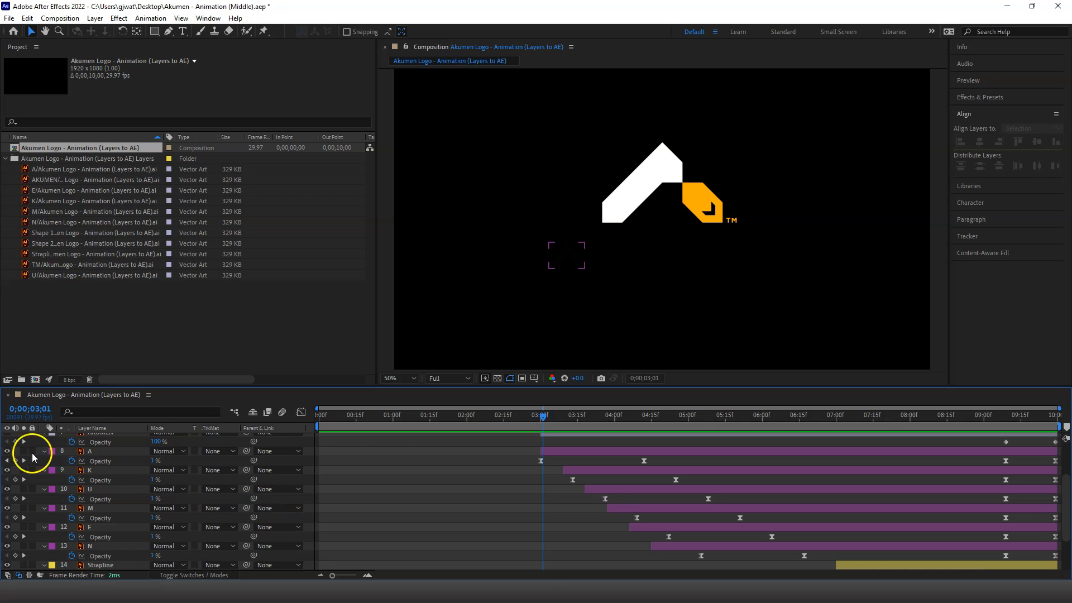
pyautogui.click(7, 461)
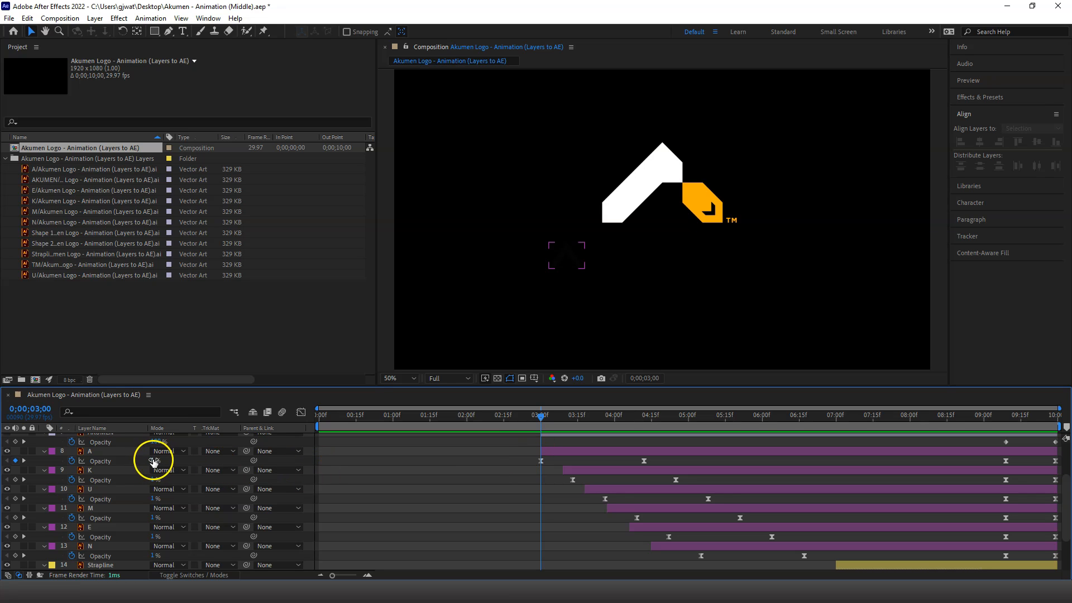
pyautogui.click(91, 451)
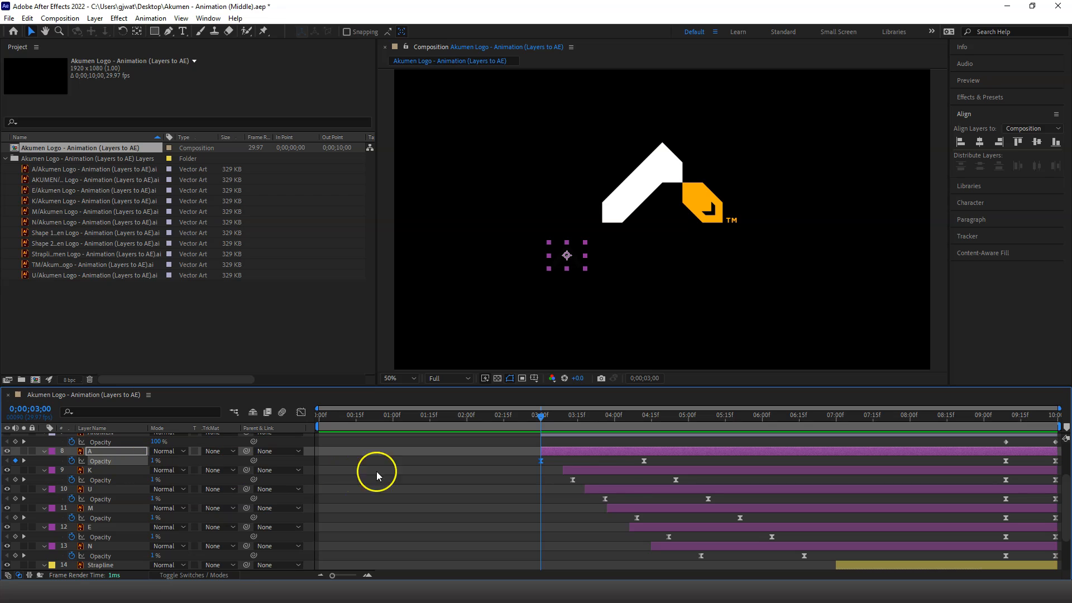
# Trim the in points of the K and U layers to their first Opacity keyframes.
pyautogui.click(564, 469)
pyautogui.moveTo(563, 470); pyautogui.dragTo(573, 471)
pyautogui.click(588, 490)
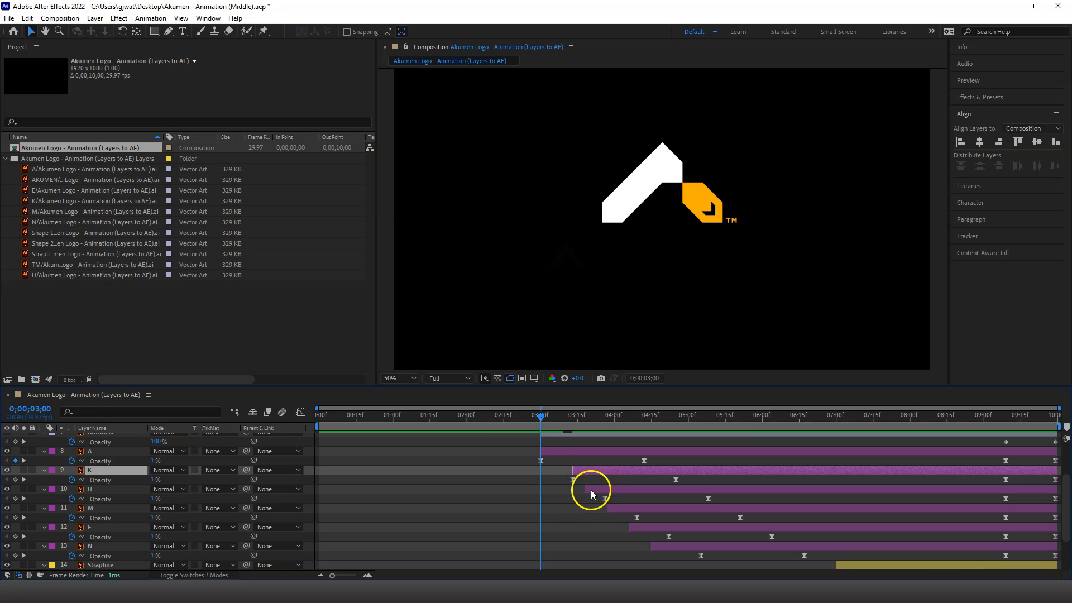
pyautogui.moveTo(584, 488); pyautogui.dragTo(605, 490)
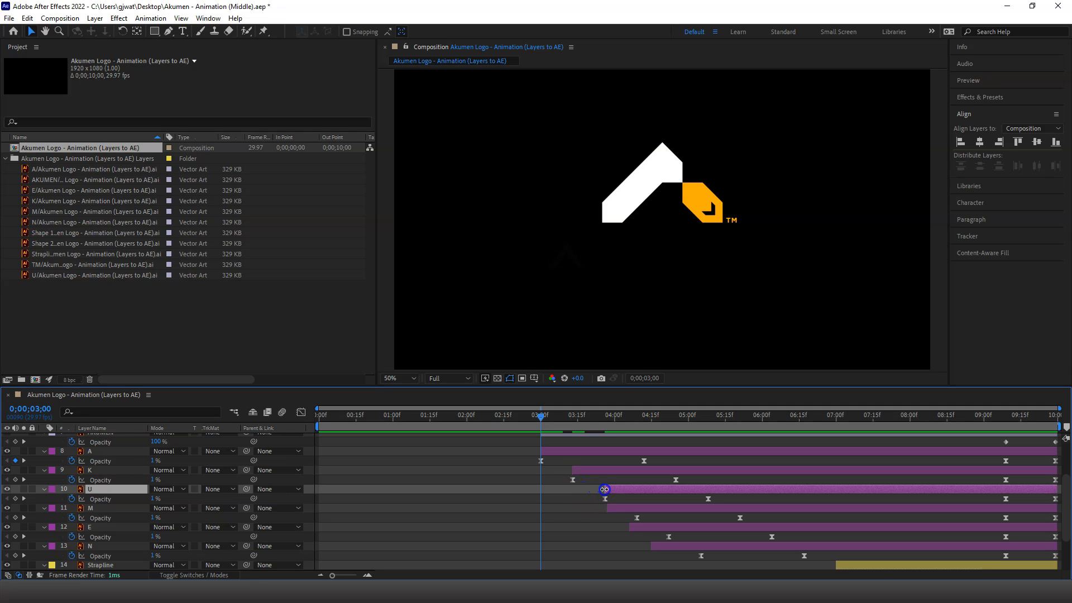
# Trim the in points of the M, E and N layers to their first Opacity keyframes at 0;00;04;09, 0;00;04;22 and 0;00;05;05.
pyautogui.click(24, 518)
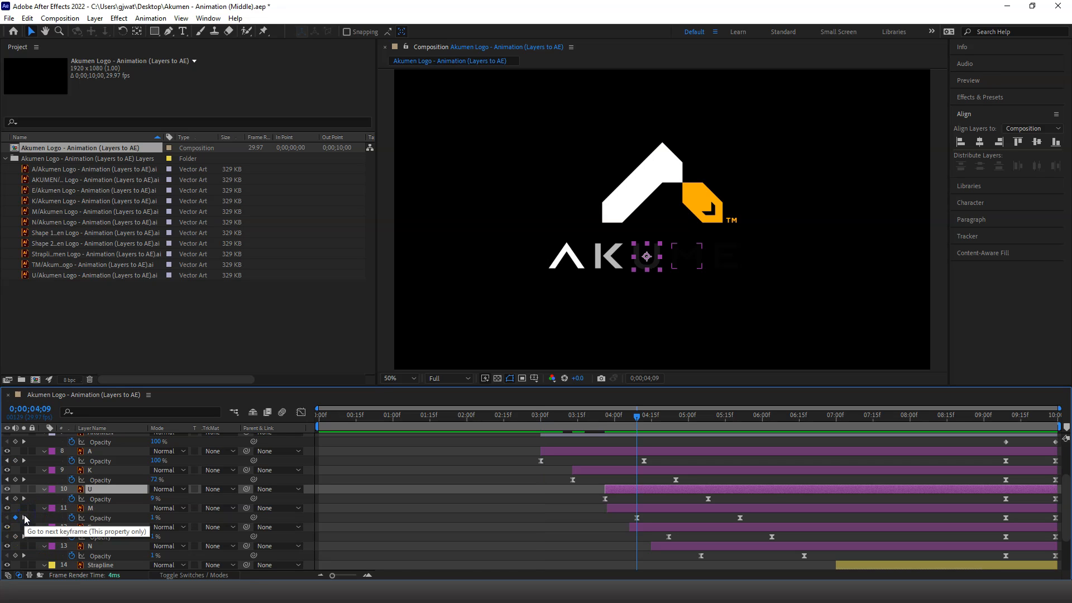
pyautogui.click(614, 508)
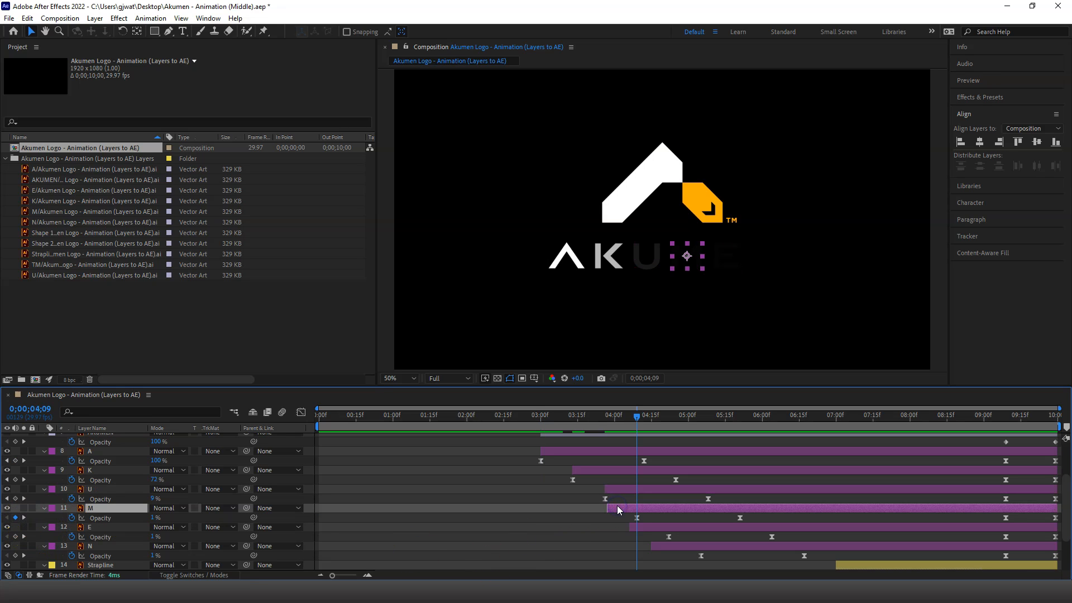
pyautogui.hotkey('alt', '[')
pyautogui.click(24, 537)
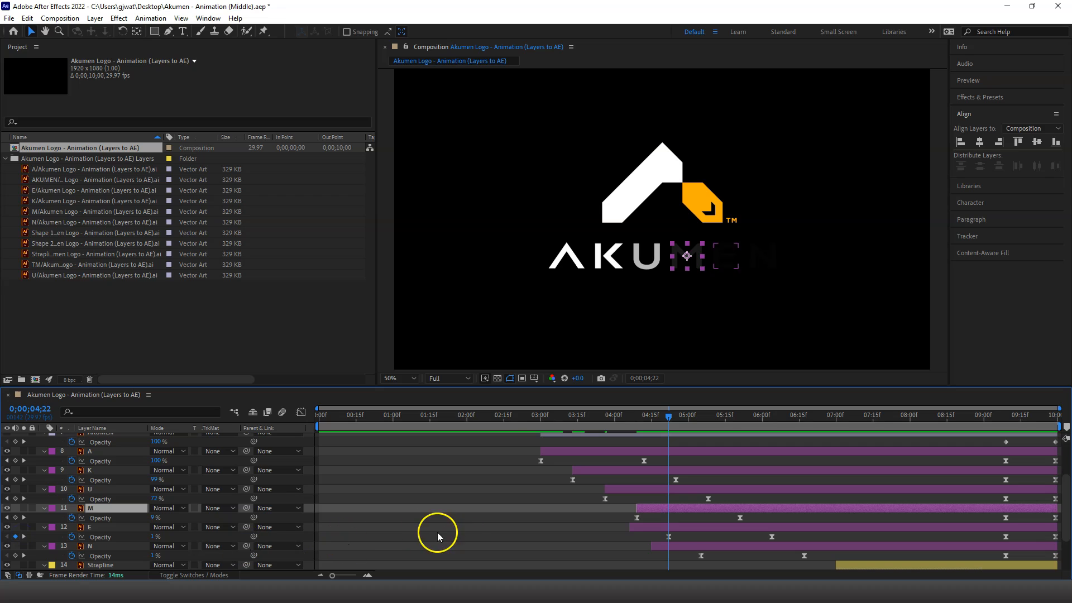
pyautogui.click(647, 526)
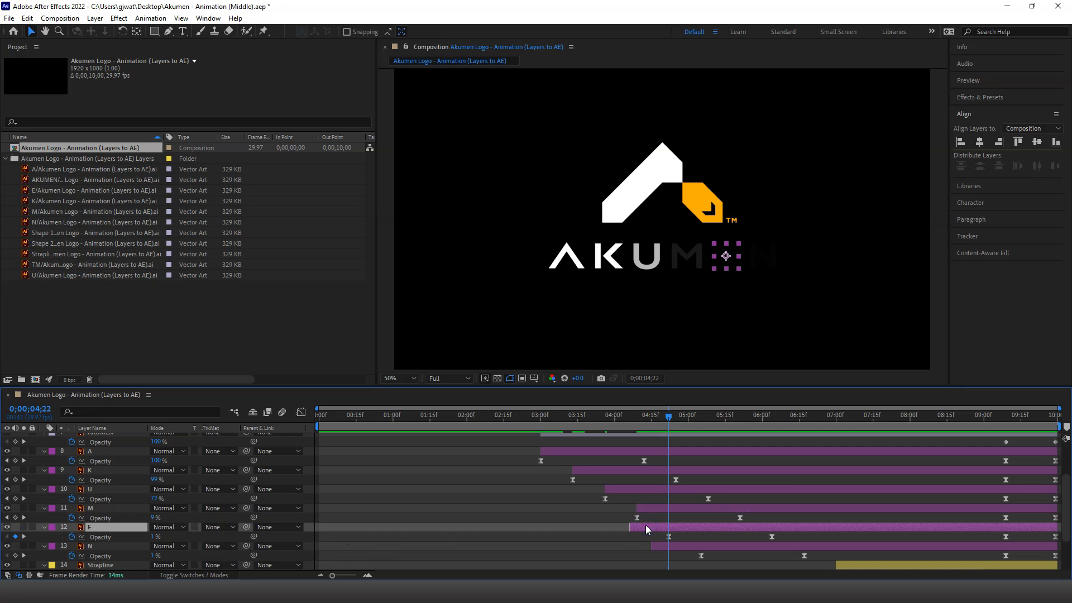
pyautogui.hotkey('alt', '[')
pyautogui.click(113, 546)
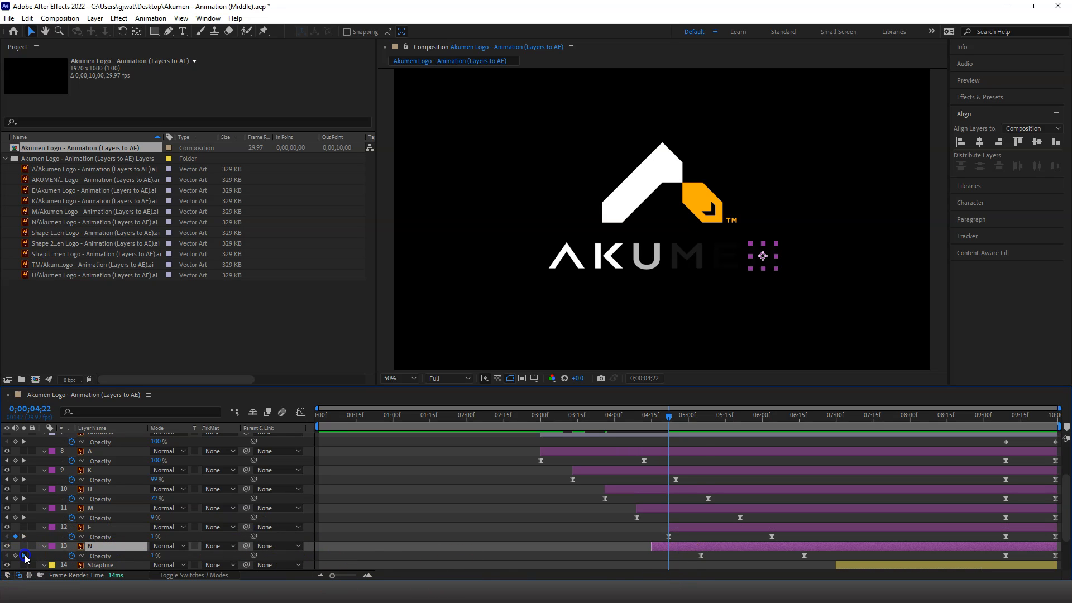
pyautogui.click(23, 555)
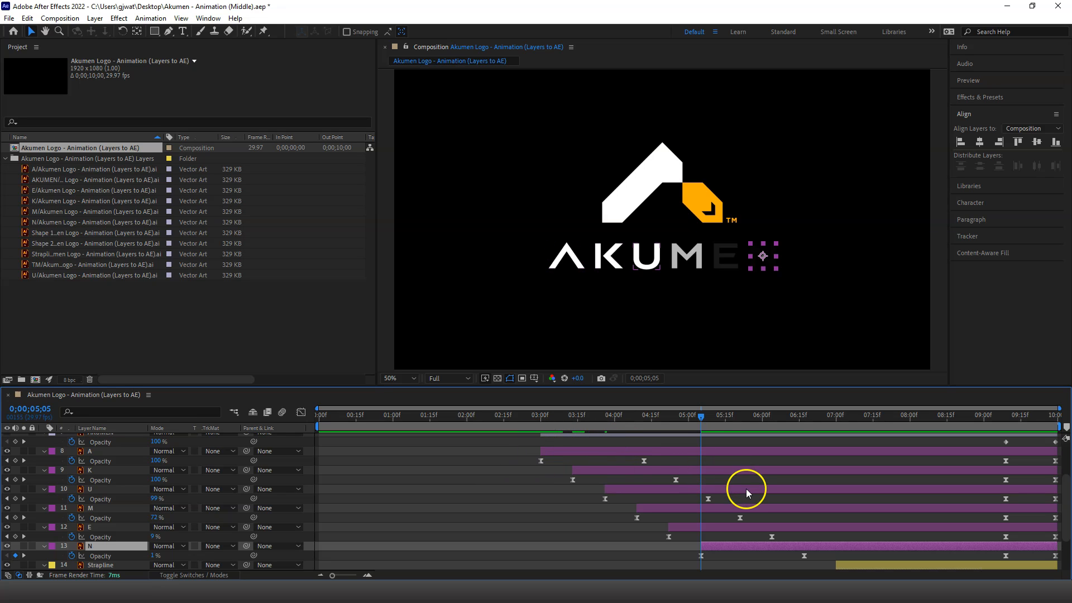
pyautogui.moveTo(695, 422); pyautogui.dragTo(832, 479)
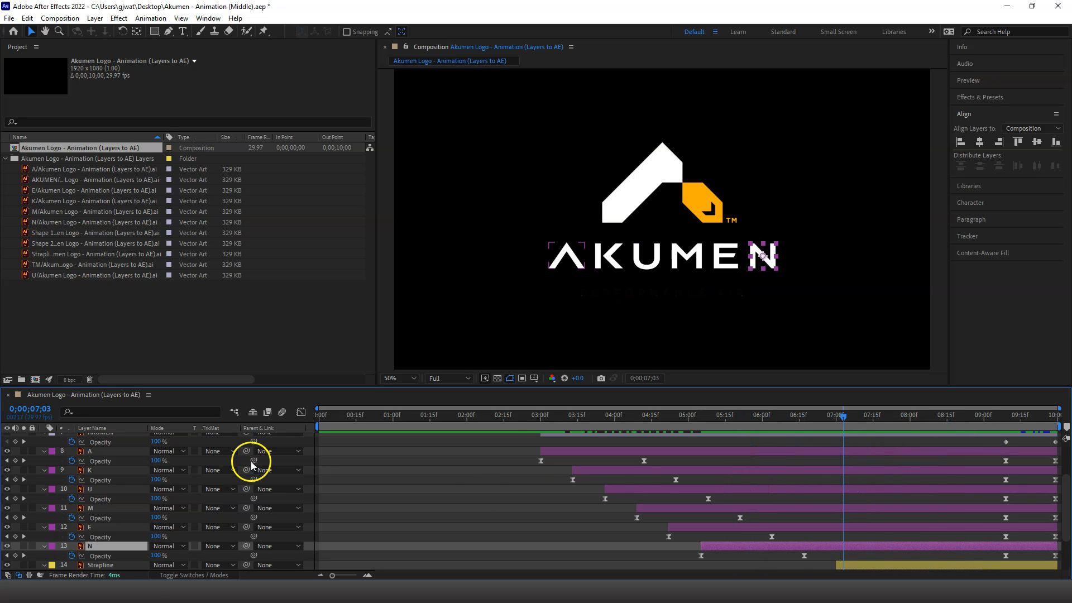
# Collapse the Opacity properties of the AKUMEN layer and all the letter layers.
pyautogui.scroll(1, 134, 472)
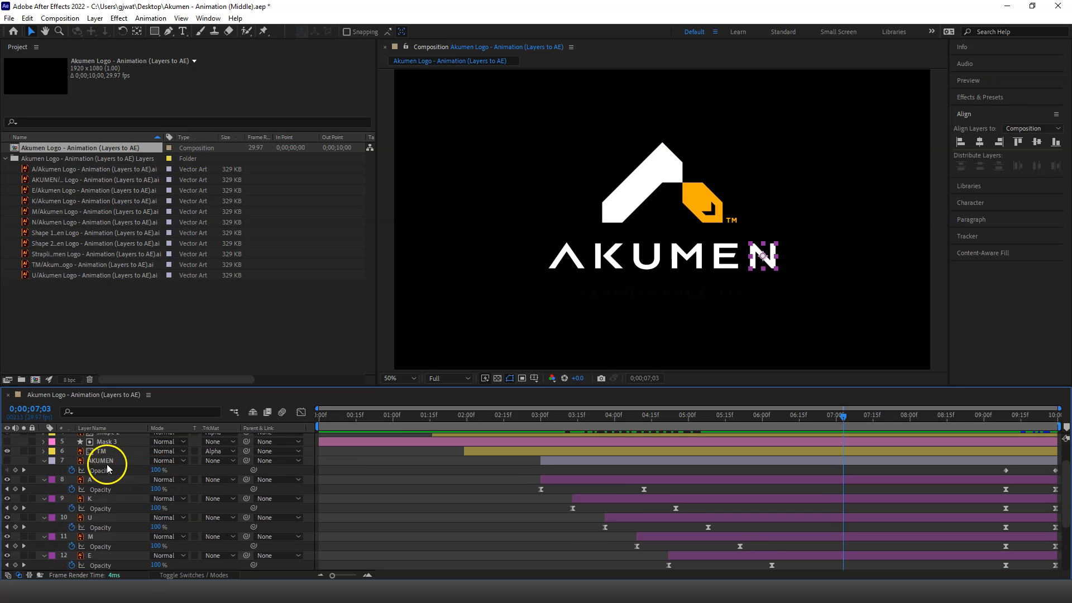
pyautogui.keyDown('shift'); pyautogui.click(111, 460); pyautogui.keyUp('shift')
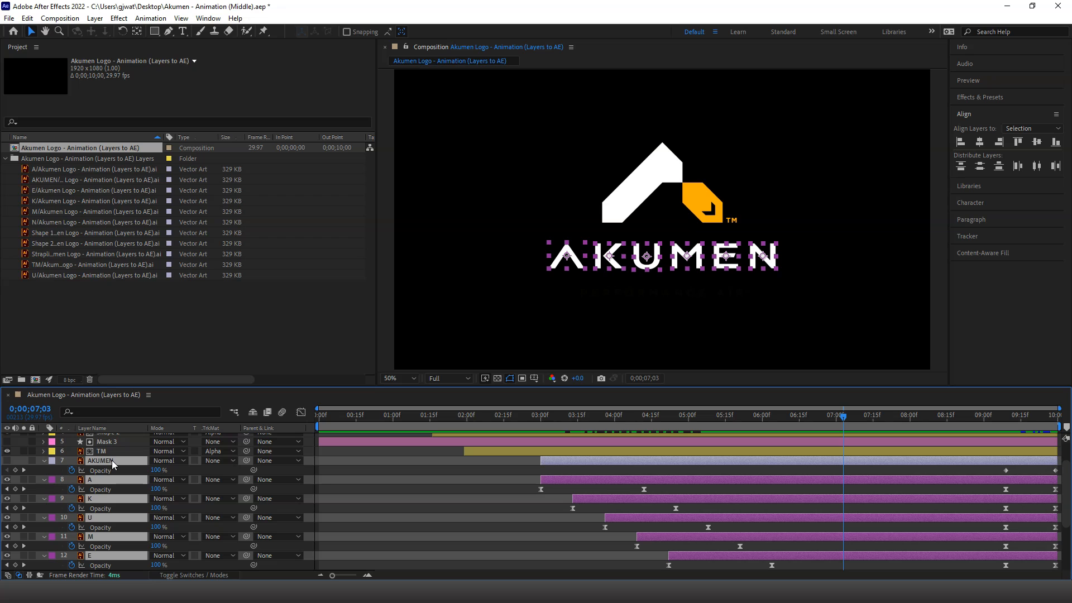
pyautogui.press('t')
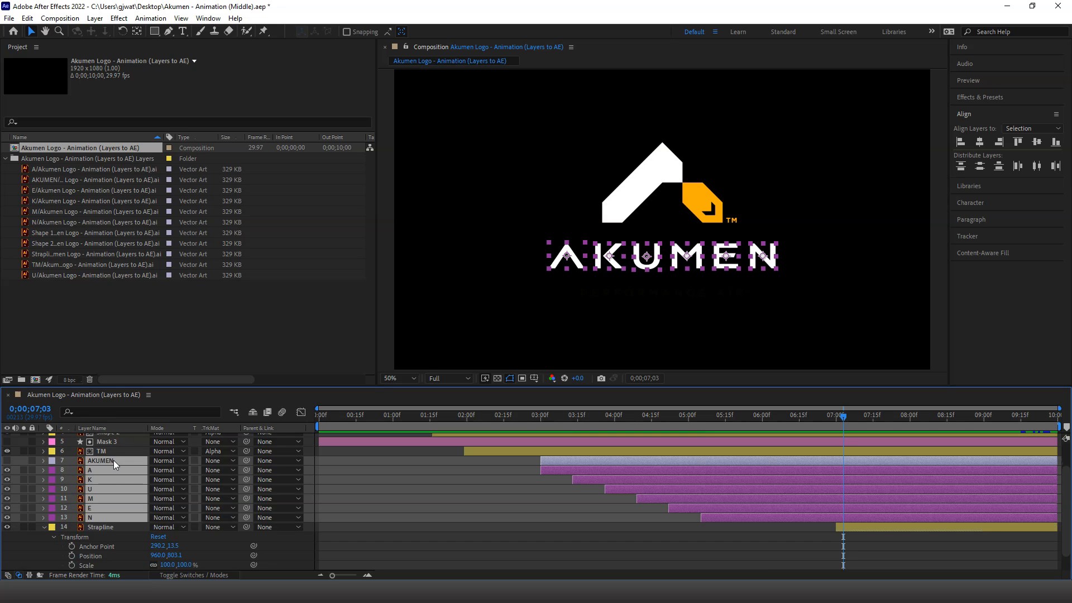
# Select the symbol layers from Mask 1 to TM and show their Opacity keyframes.
pyautogui.scroll(3, 604, 491)
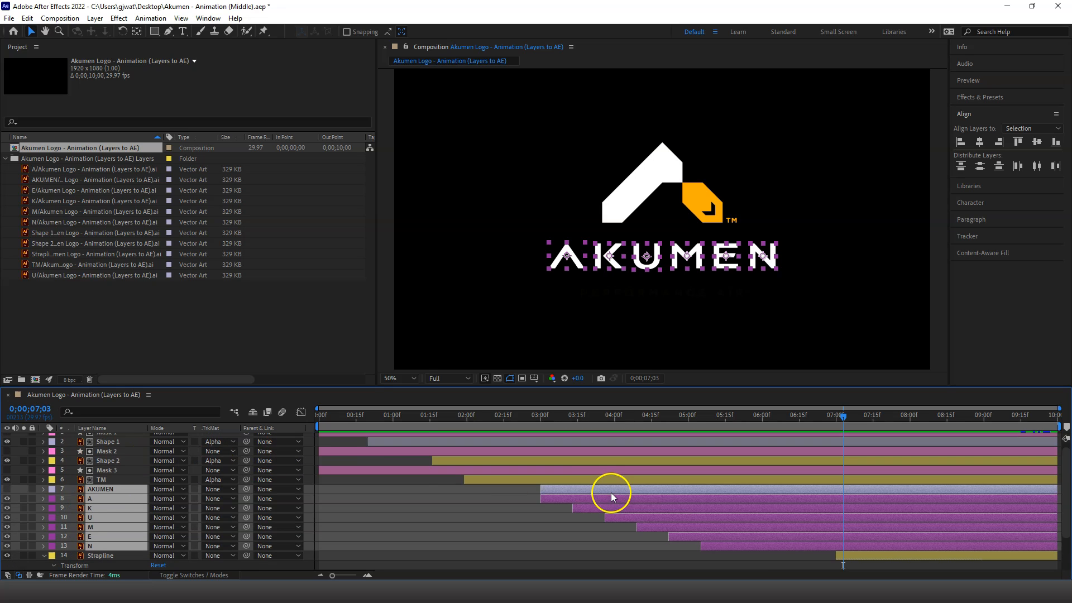
pyautogui.click(547, 478)
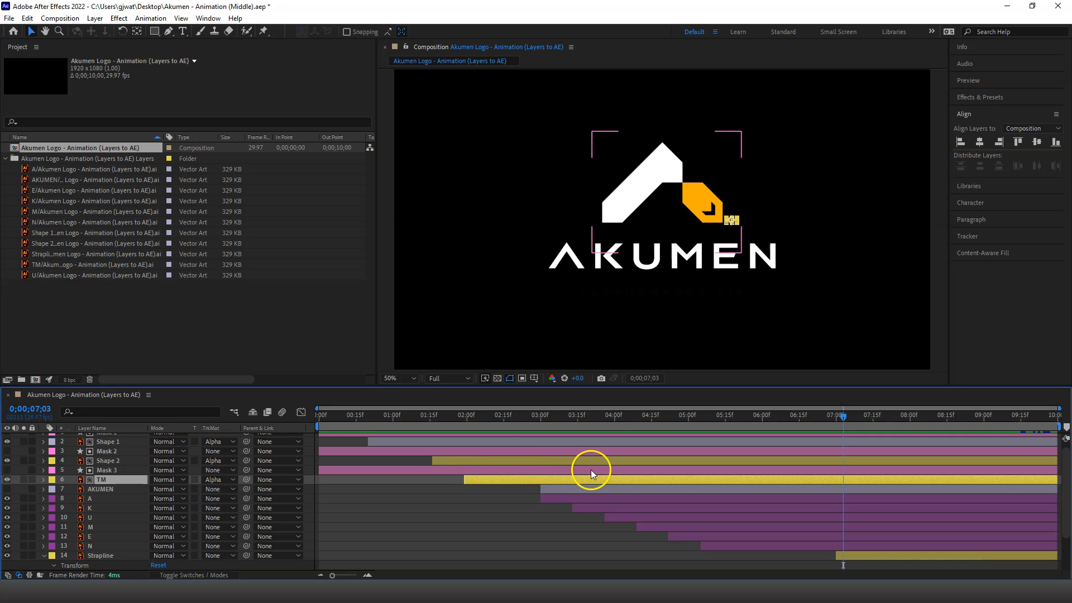
pyautogui.scroll(1, 491, 446)
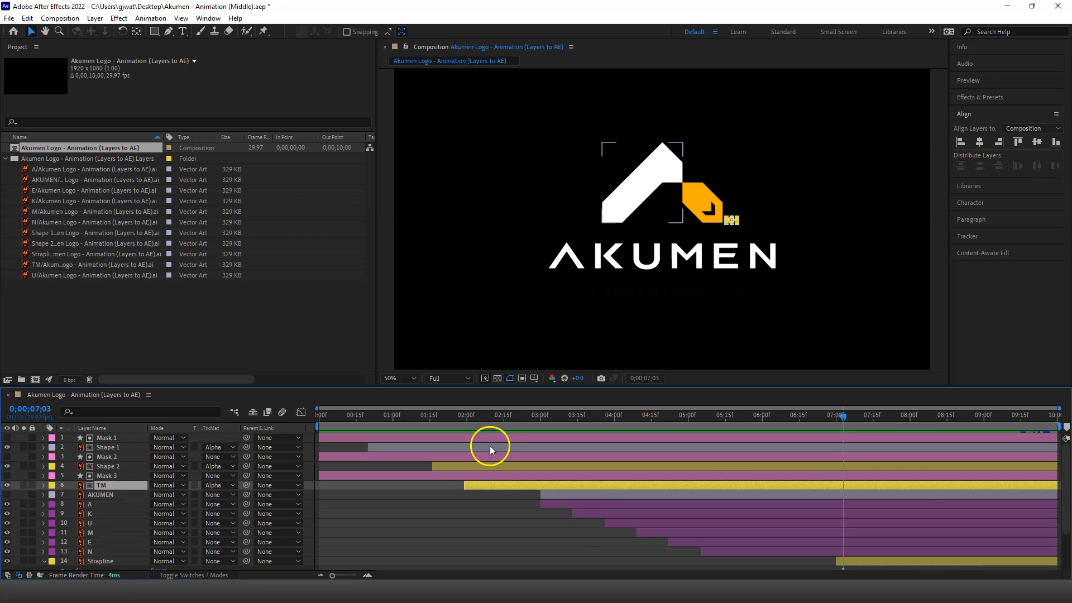
pyautogui.keyDown('shift'); pyautogui.click(489, 437); pyautogui.keyUp('shift')
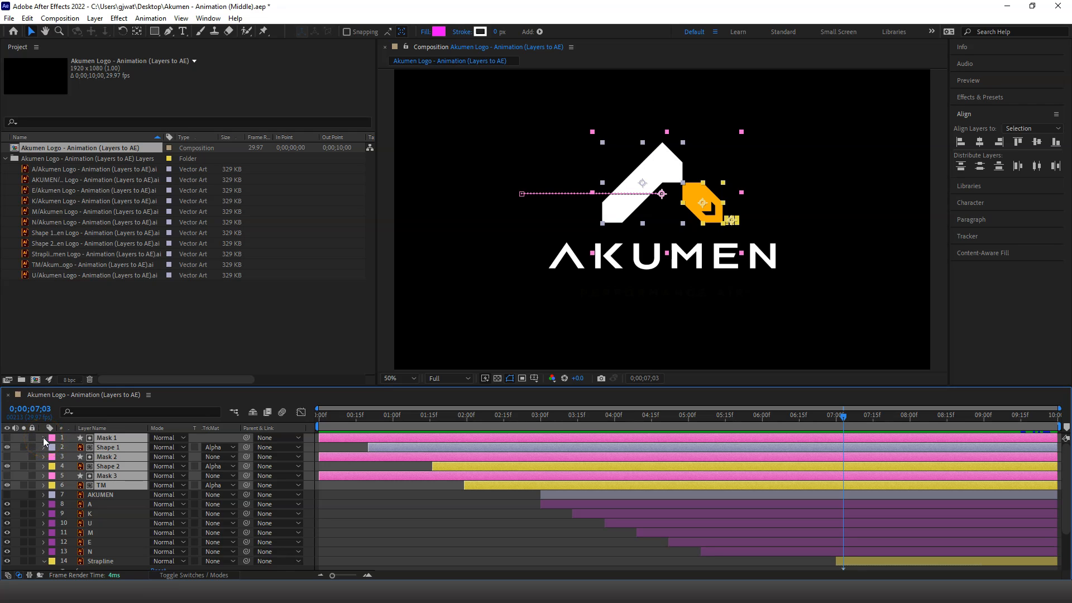
pyautogui.press('u')
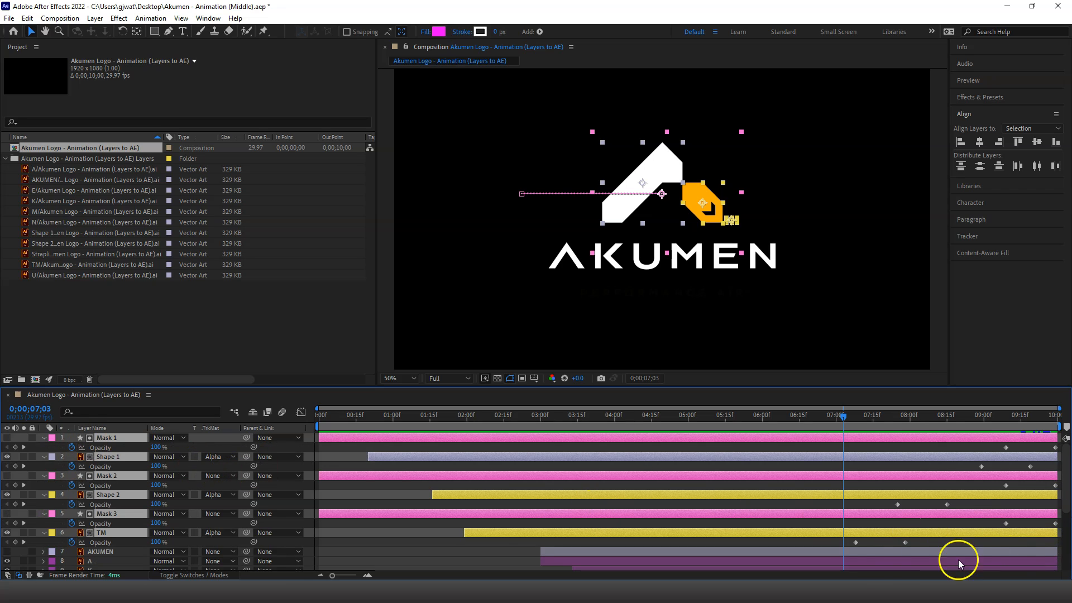
# Show only the Strapline's Opacity property and go to its fade-out keyframe at 0;00;09;09.
pyautogui.scroll(-4, 888, 559)
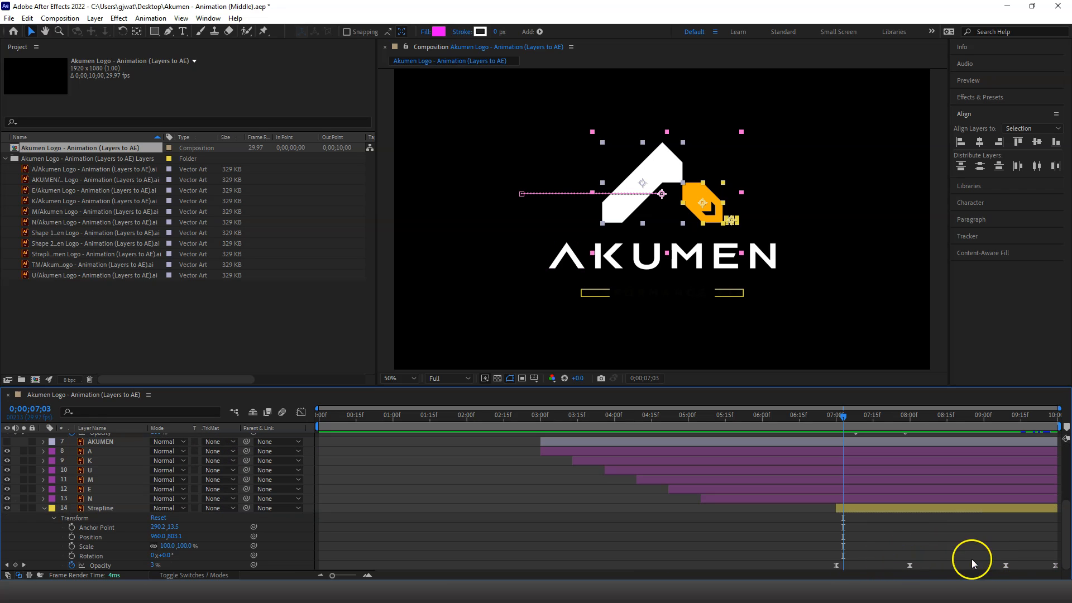
pyautogui.click(109, 508)
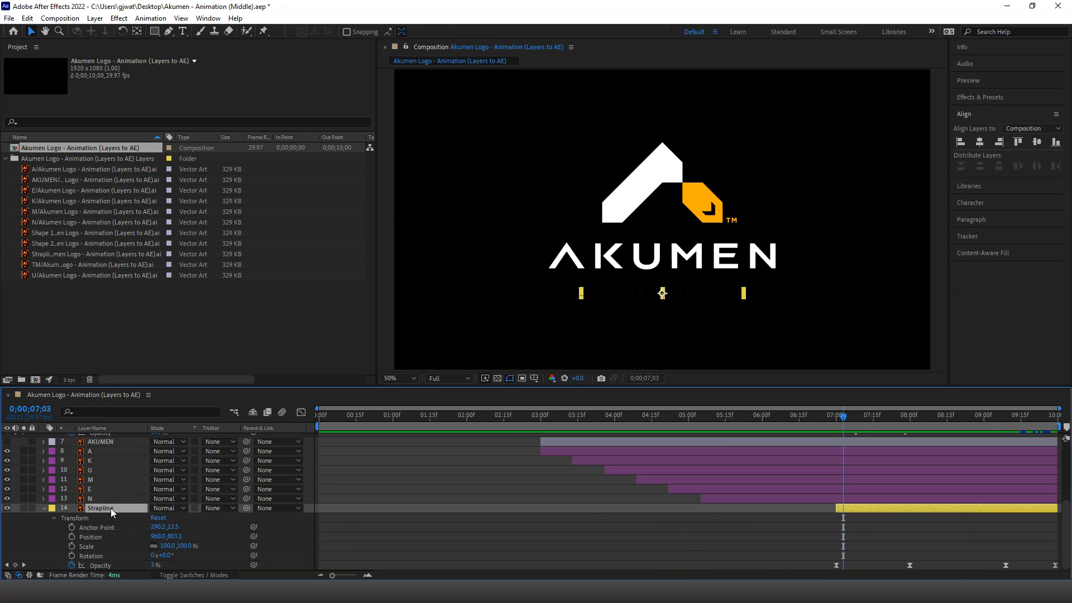
pyautogui.press('t')
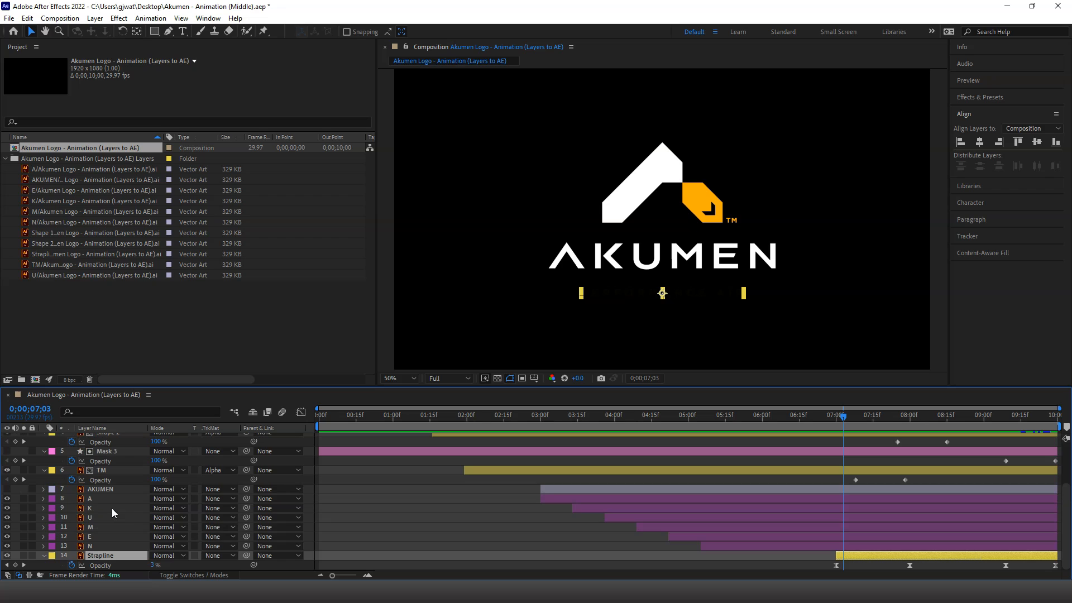
pyautogui.click(24, 566)
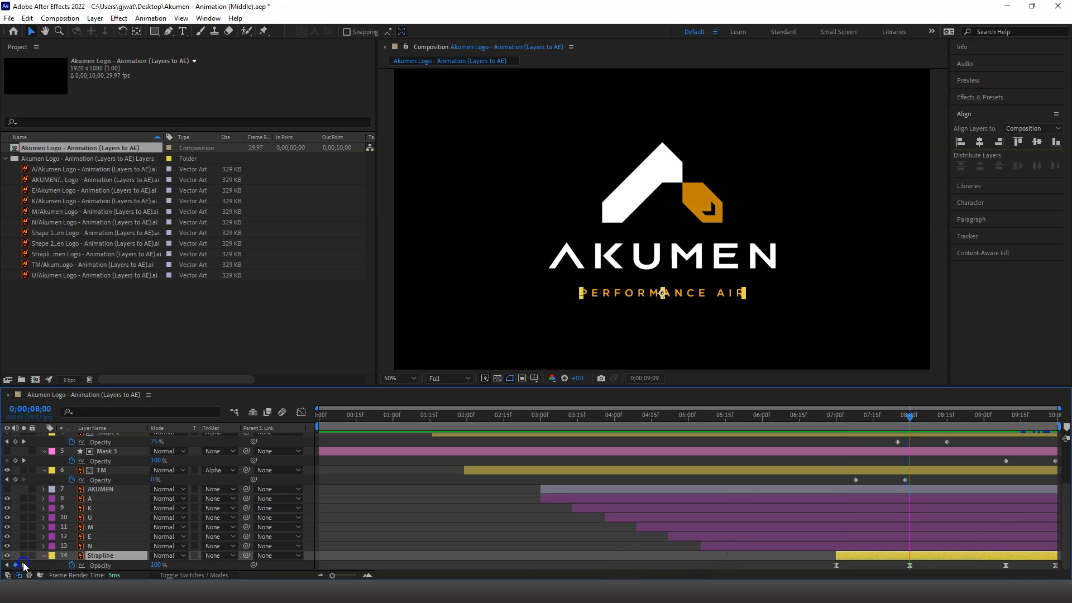
pyautogui.click(24, 565)
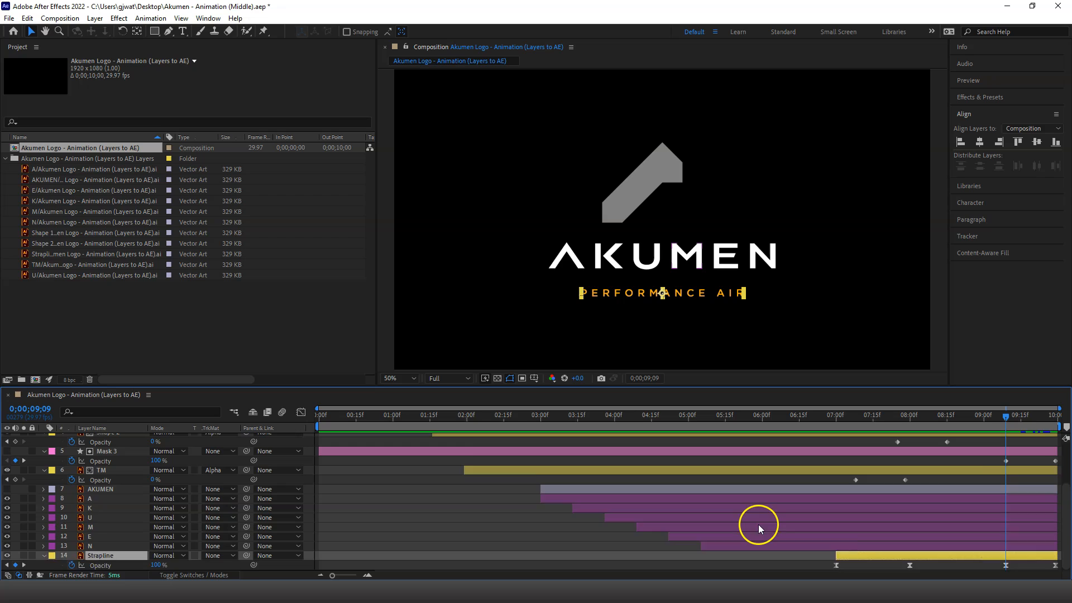
# Move the fade-out Opacity keyframes of the Shape 1, Shape 2 and TM layers so each fade-out starts at 0;00;09;09.
pyautogui.scroll(3, 758, 525)
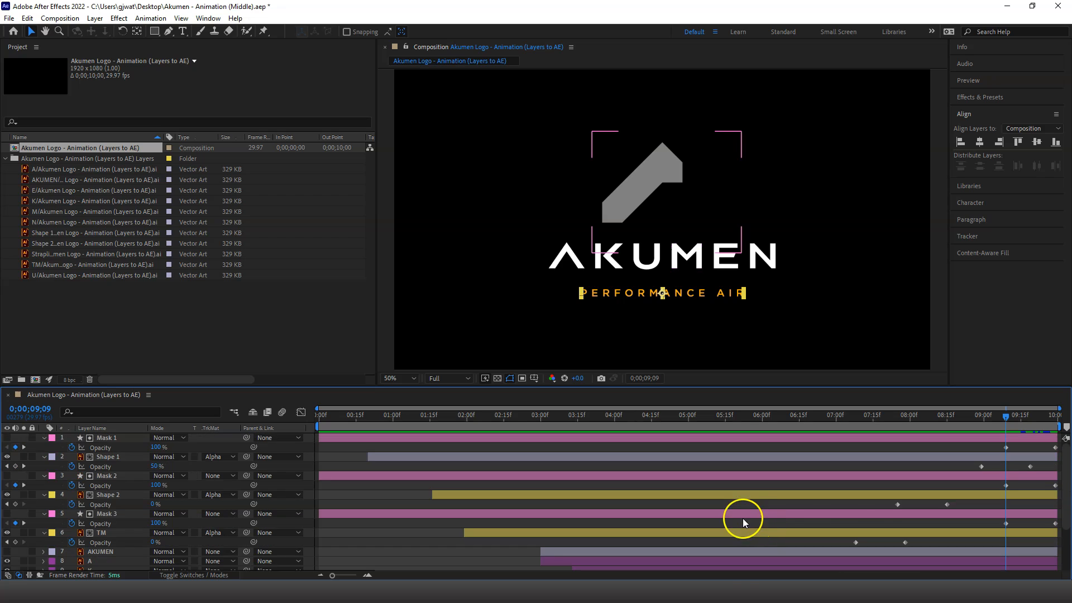
pyautogui.click(912, 506)
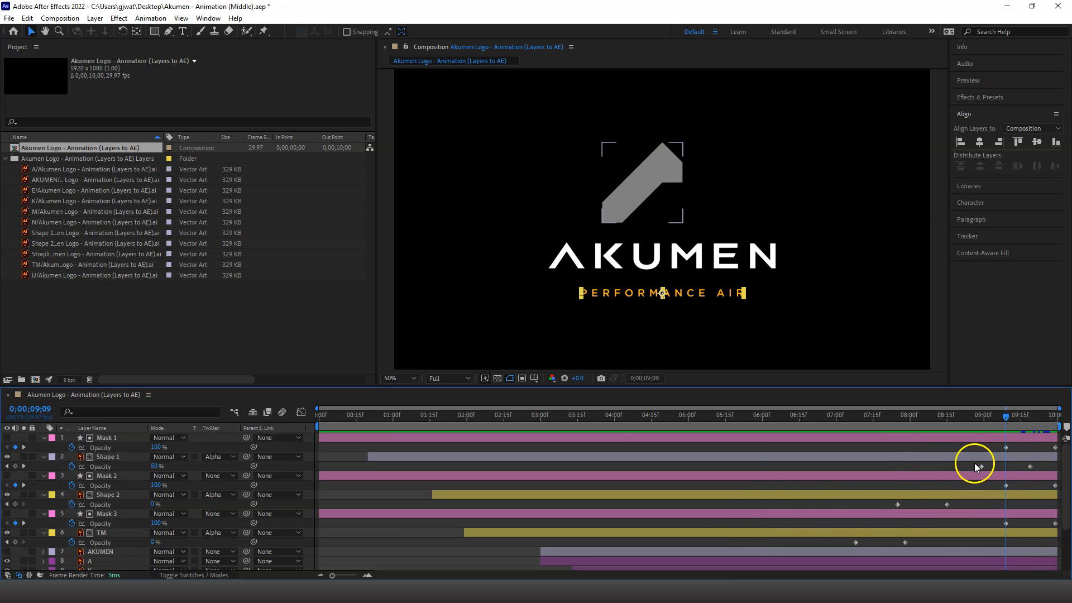
pyautogui.moveTo(970, 464); pyautogui.dragTo(1056, 468)
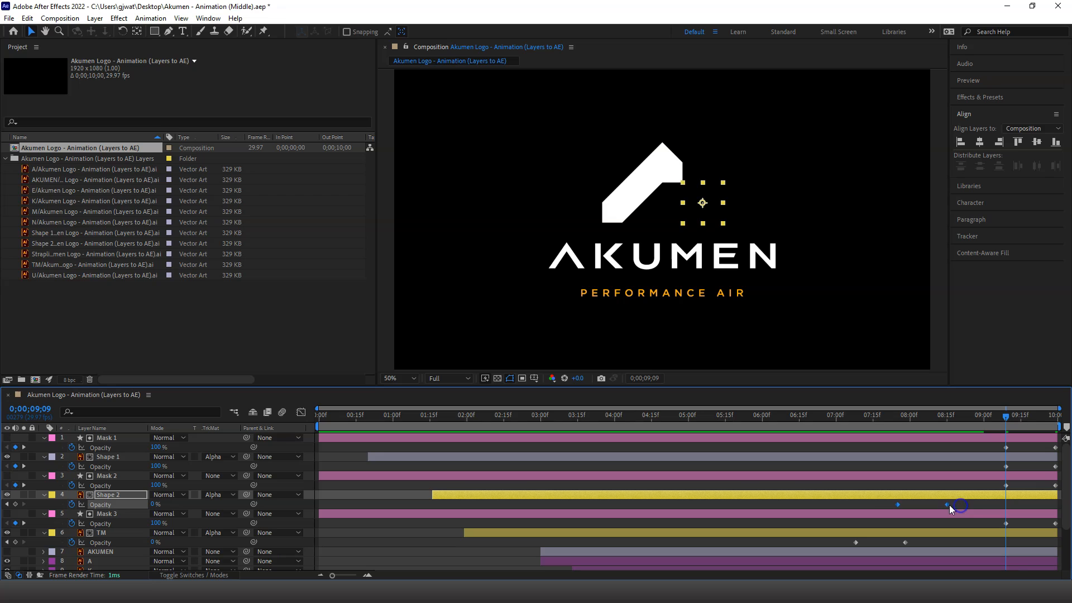
pyautogui.moveTo(947, 504); pyautogui.dragTo(1055, 507)
pyautogui.click(923, 540)
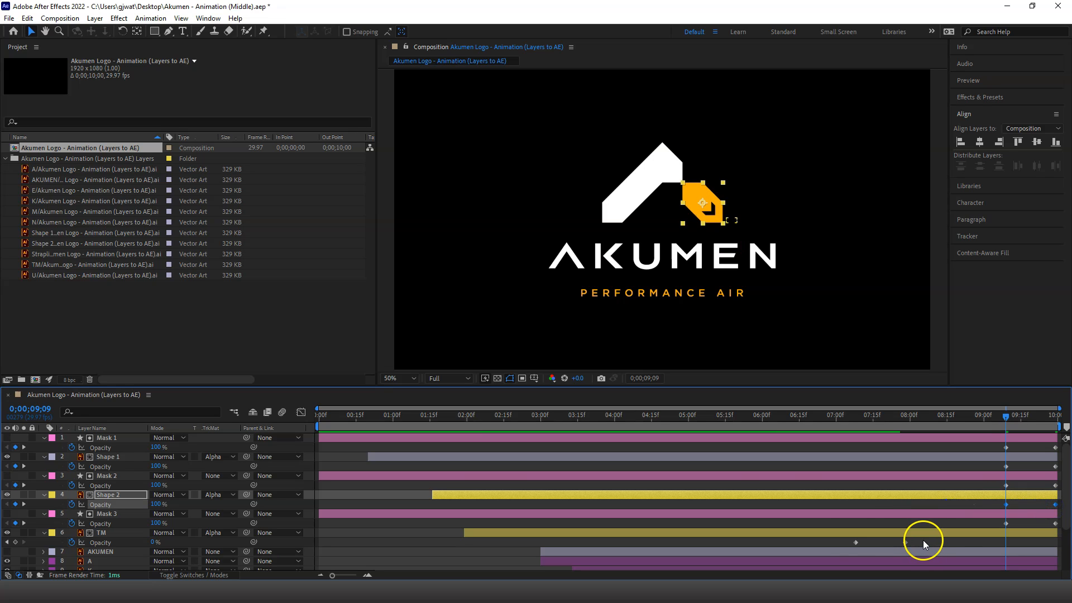
pyautogui.moveTo(839, 541); pyautogui.dragTo(1053, 551)
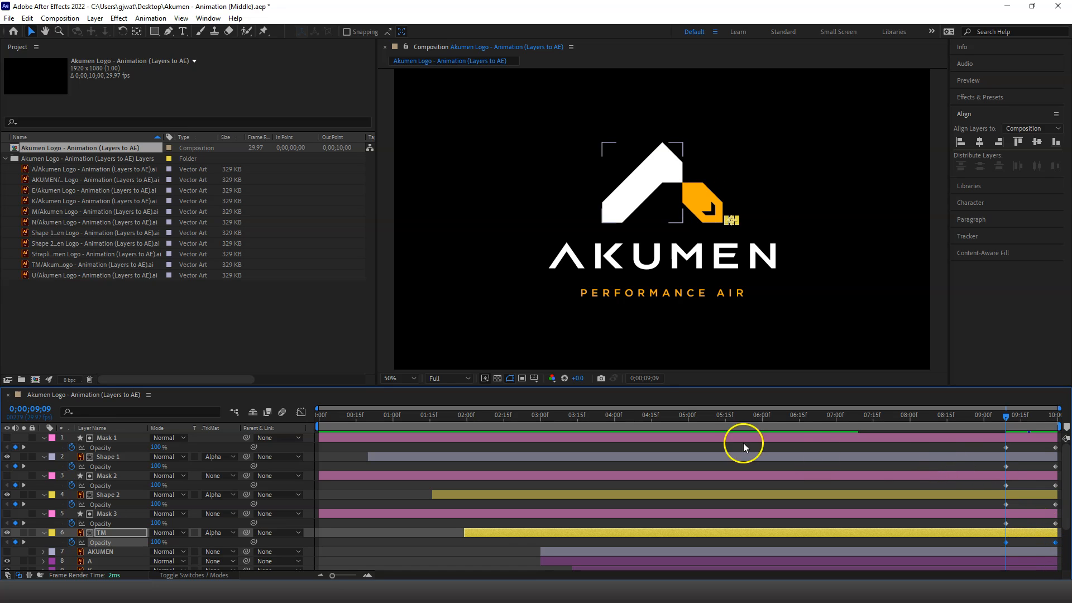
# Select all the layers from Mask 1 to Strapline and collapse their Opacity properties.
pyautogui.click(162, 446)
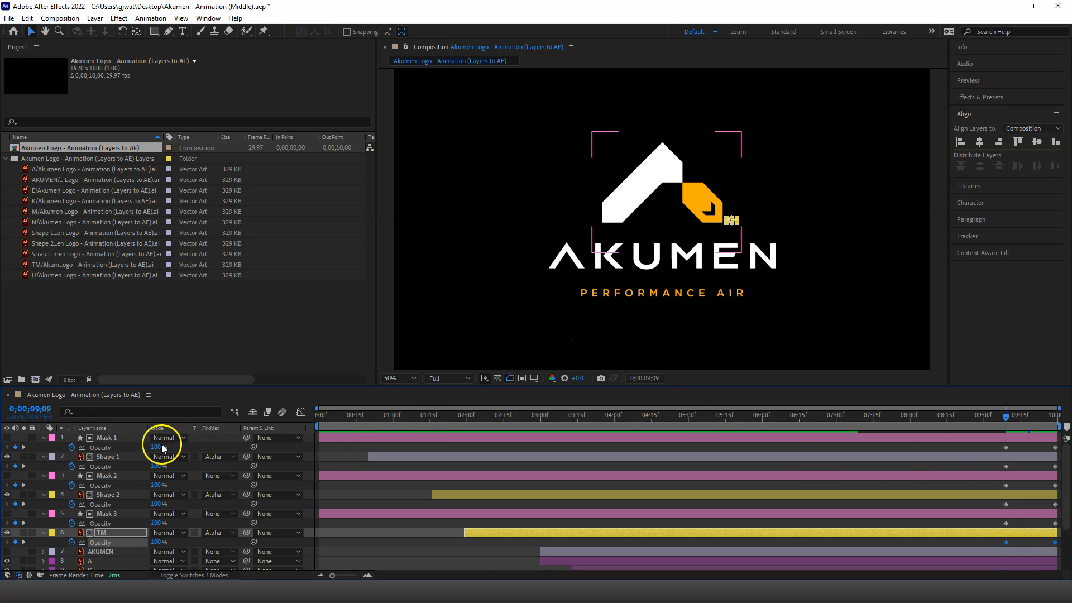
pyautogui.press('t')
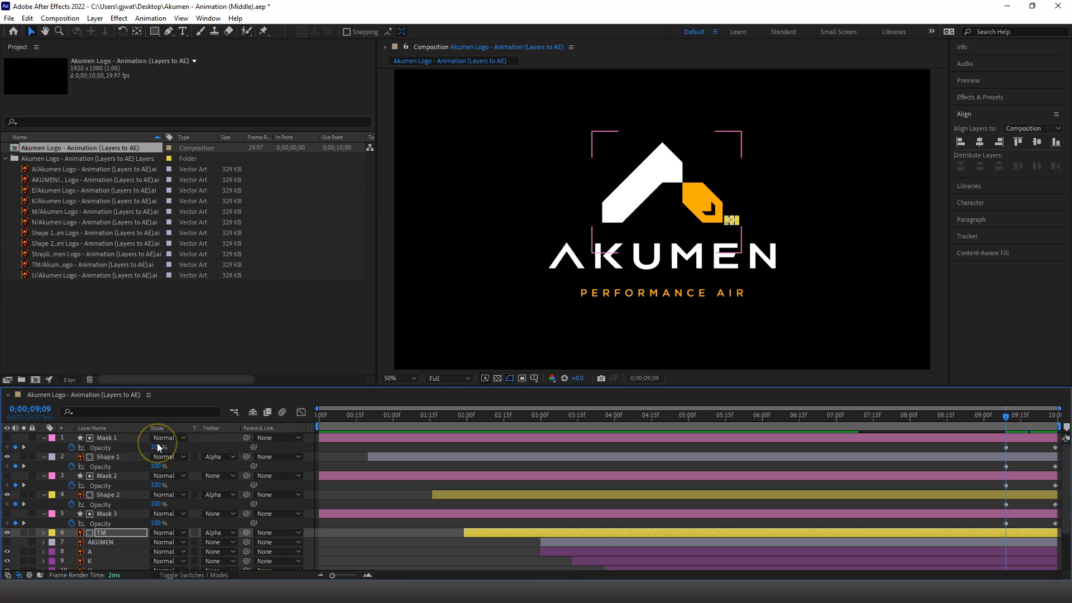
pyautogui.moveTo(132, 439)
pyautogui.mouseDown()
pyautogui.moveTo(140, 512)
pyautogui.moveTo(123, 567)
pyautogui.mouseUp()
pyautogui.keyDown('ctrl'); pyautogui.click(123, 567); pyautogui.keyUp('ctrl')
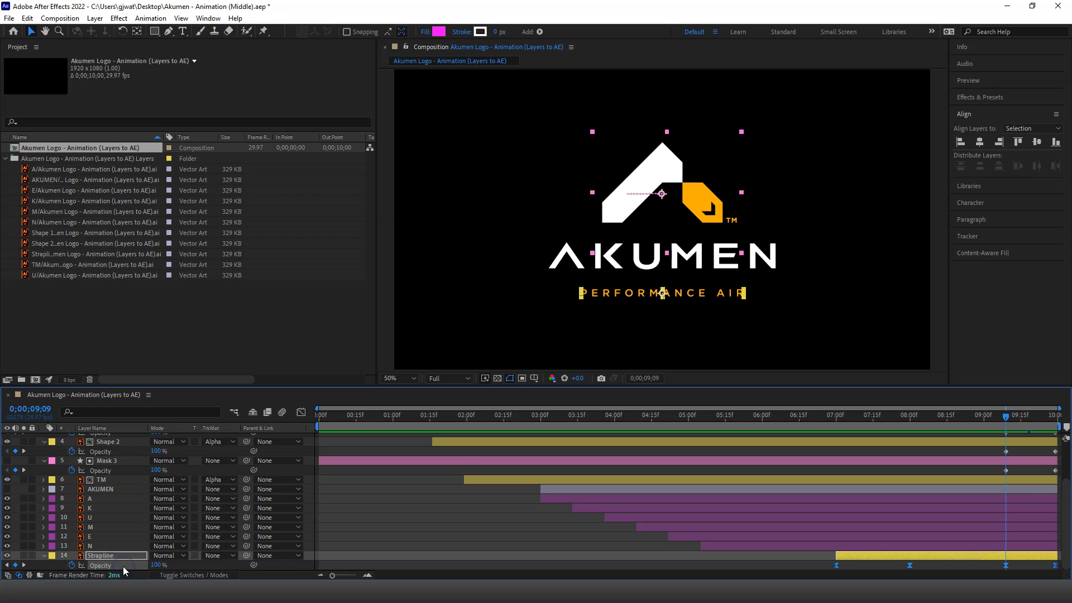
pyautogui.press('t')
pyautogui.scroll(3, 140, 474)
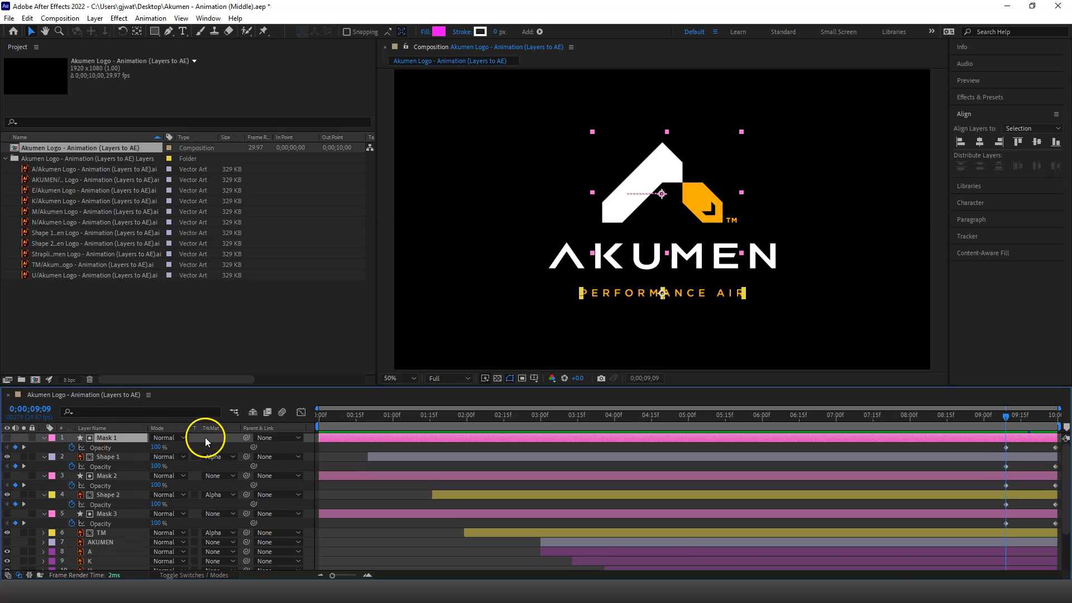
pyautogui.keyDown('ctrl'); pyautogui.click(69, 436); pyautogui.keyUp('ctrl')
pyautogui.keyDown('ctrl'); pyautogui.click(123, 437); pyautogui.keyUp('ctrl')
pyautogui.scroll(-3, 132, 517)
pyautogui.keyDown('ctrl'); pyautogui.click(123, 555); pyautogui.keyUp('ctrl')
pyautogui.keyDown('shift'); pyautogui.click(121, 555); pyautogui.keyUp('shift')
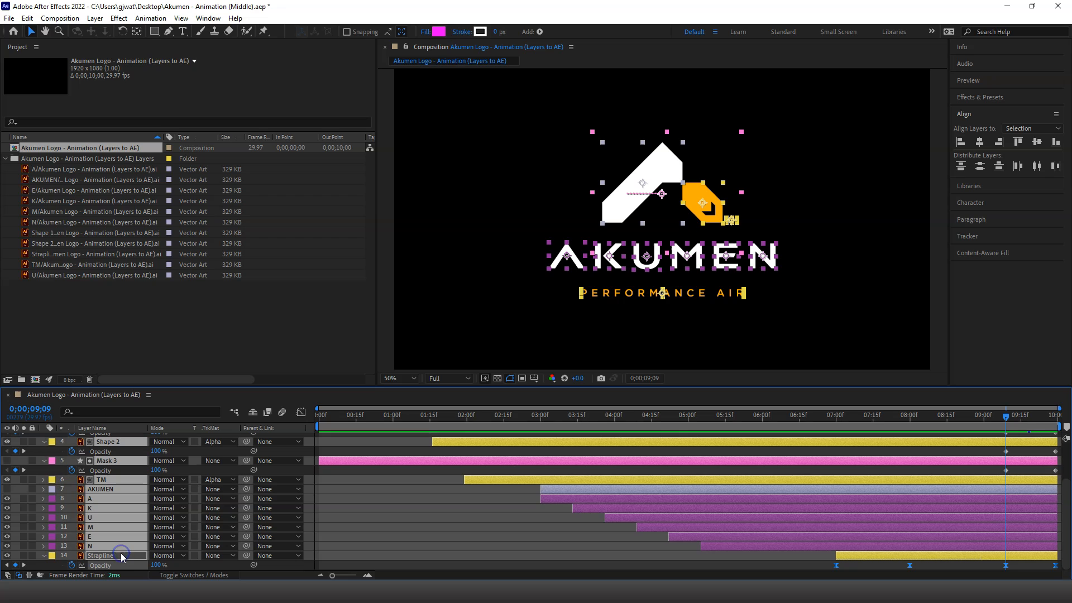
pyautogui.press('u')
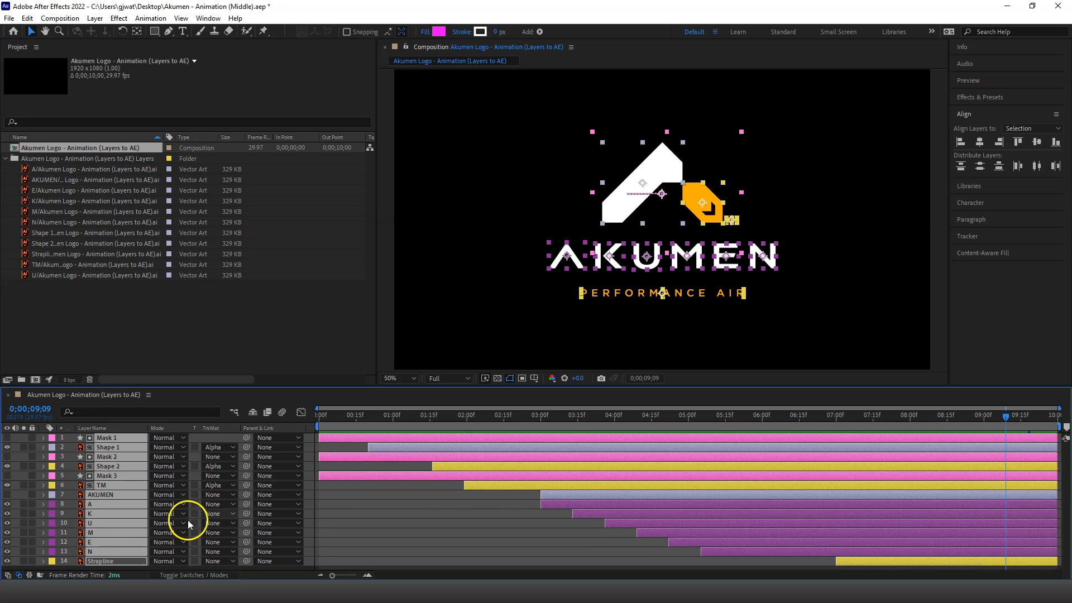
# Deselect all layers, preview the animation from the start, and return to 0;00;00;00.
pyautogui.click(499, 522)
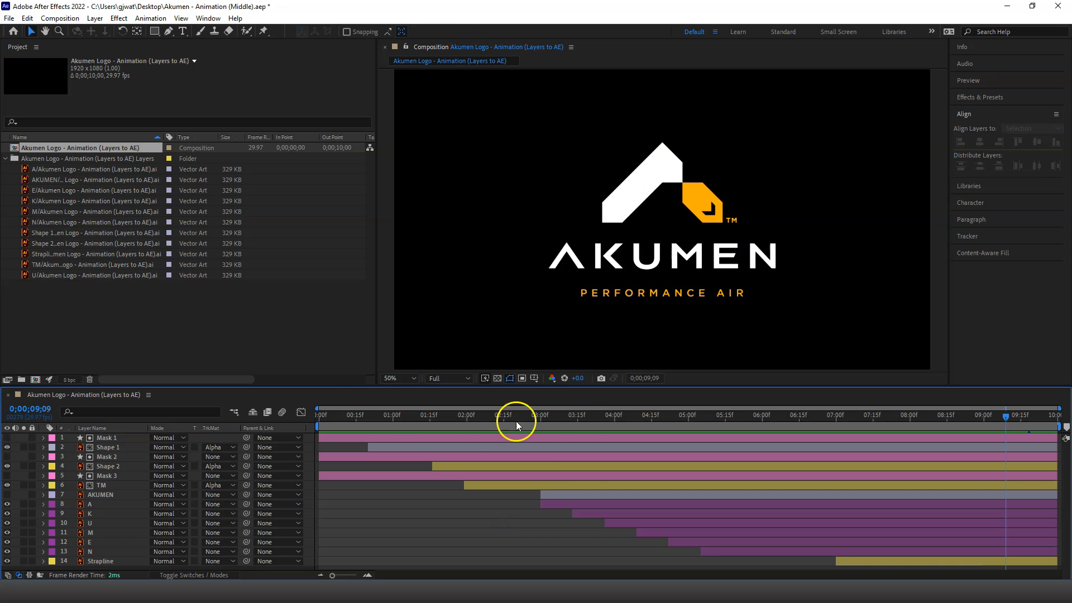
pyautogui.moveTo(333, 416); pyautogui.dragTo(252, 413)
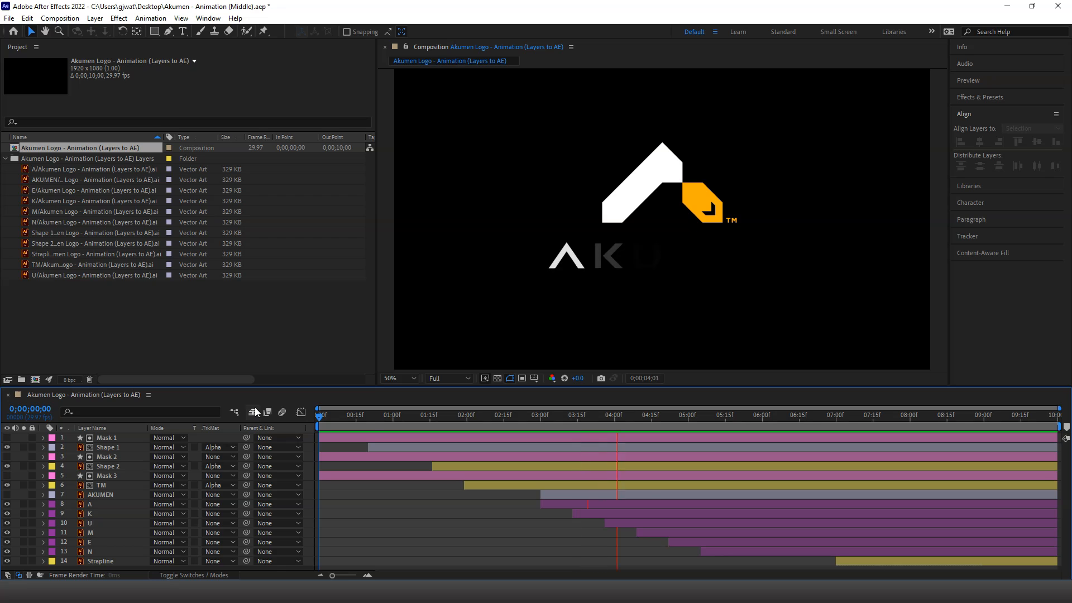
pyautogui.click(286, 420)
pyautogui.moveTo(377, 418); pyautogui.dragTo(268, 404)
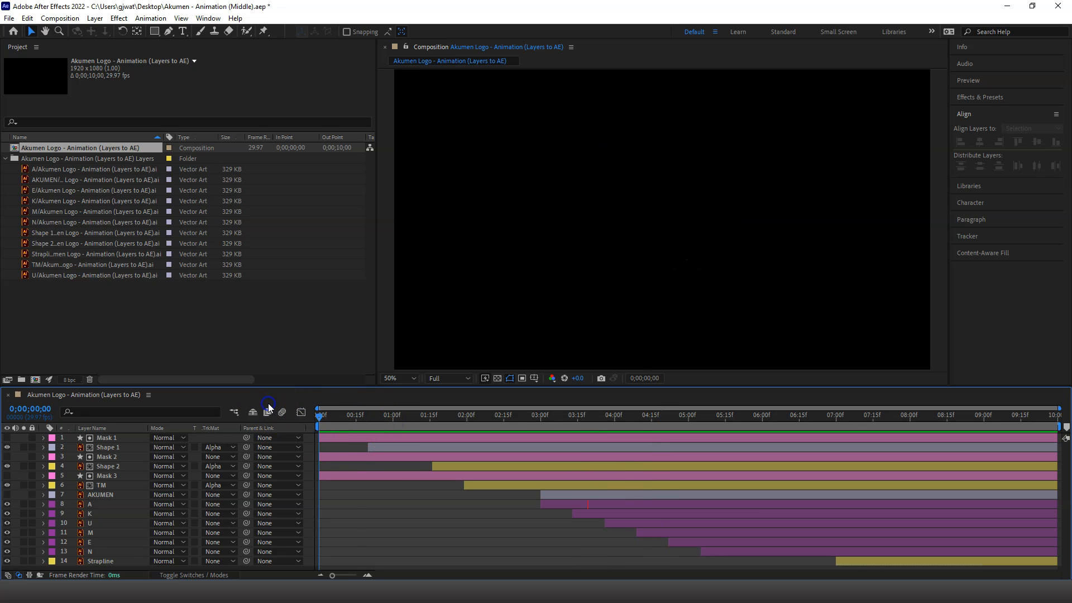
# Save the project under the new name Akumen - Animation (Final).aep on the Desktop.
pyautogui.click(9, 18)
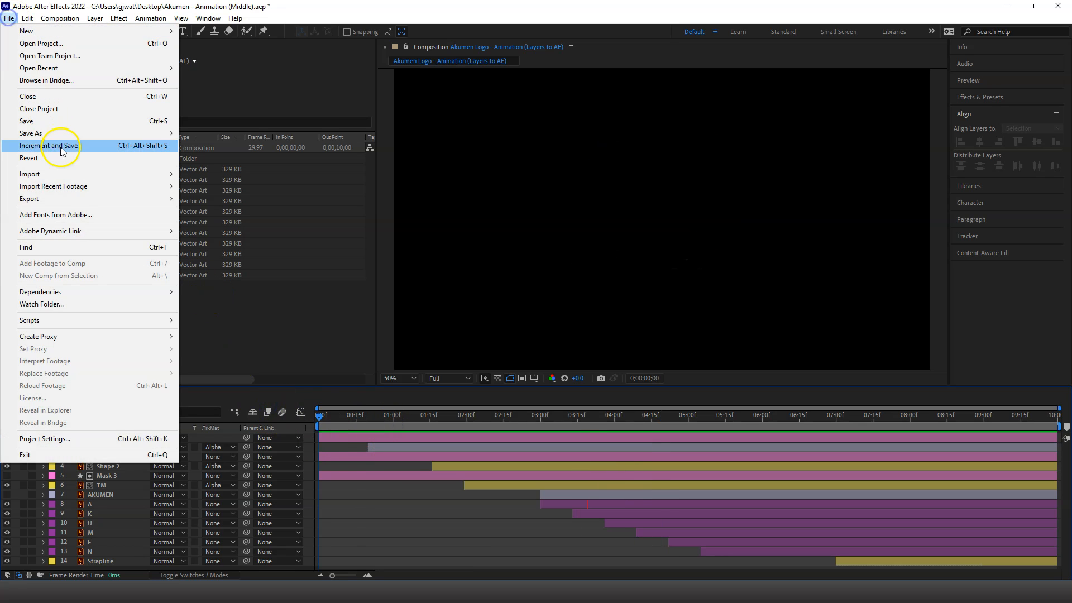
pyautogui.click(69, 134)
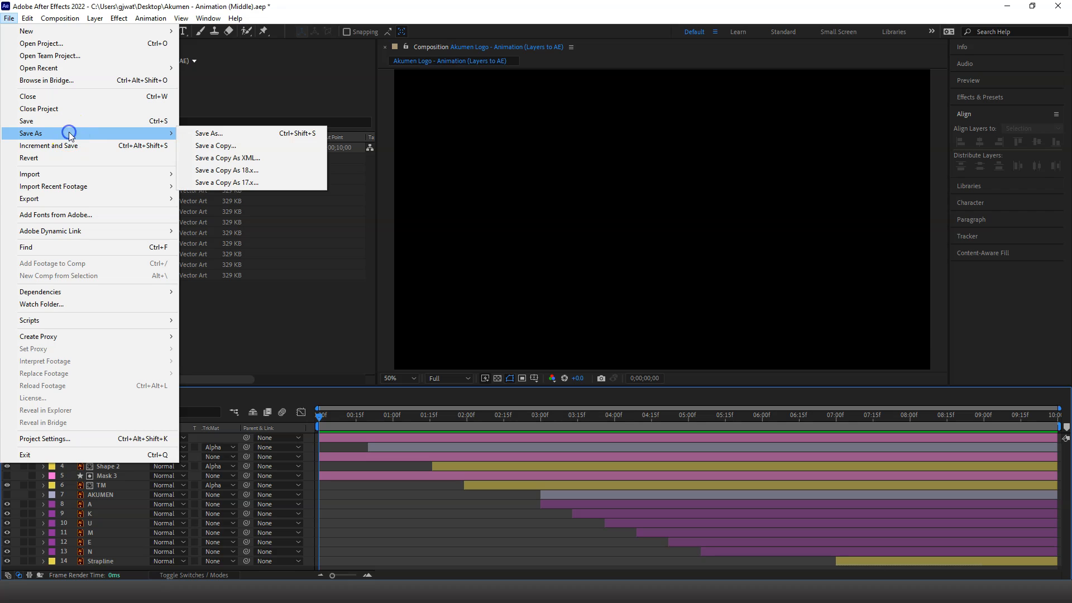
pyautogui.click(258, 135)
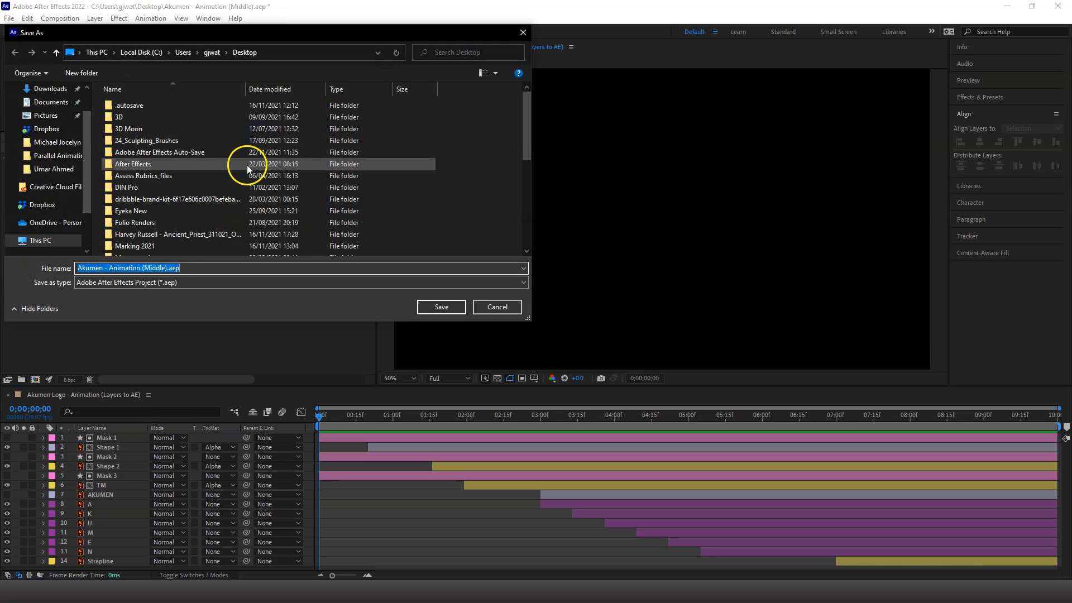
pyautogui.doubleClick(152, 269)
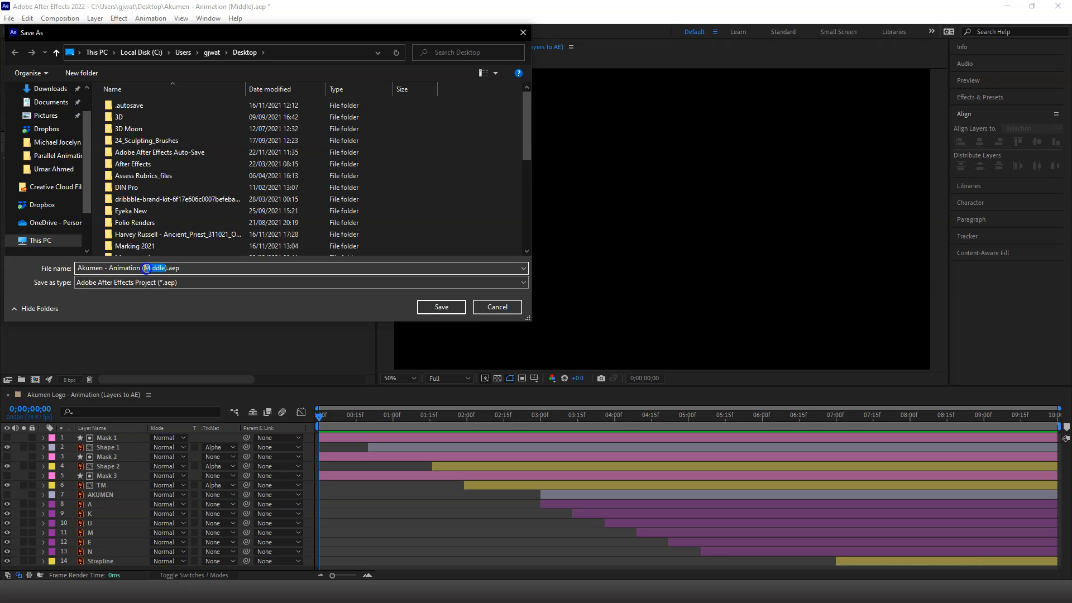
pyautogui.write('End')
pyautogui.press('BackSpace')
pyautogui.press('BackSpace')
pyautogui.press('BackSpace')
pyautogui.write('Final')
pyautogui.click(450, 308)
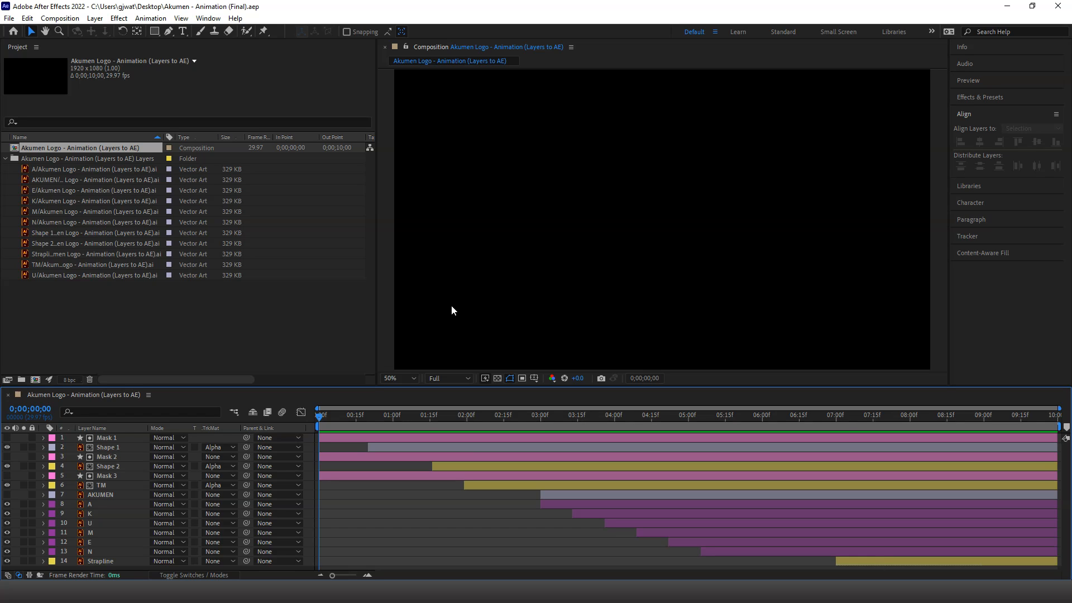
# Select the letter layers from A to N in the timeline.
pyautogui.click(459, 330)
pyautogui.click(107, 505)
pyautogui.keyDown('shift'); pyautogui.click(115, 552); pyautogui.keyUp('shift')
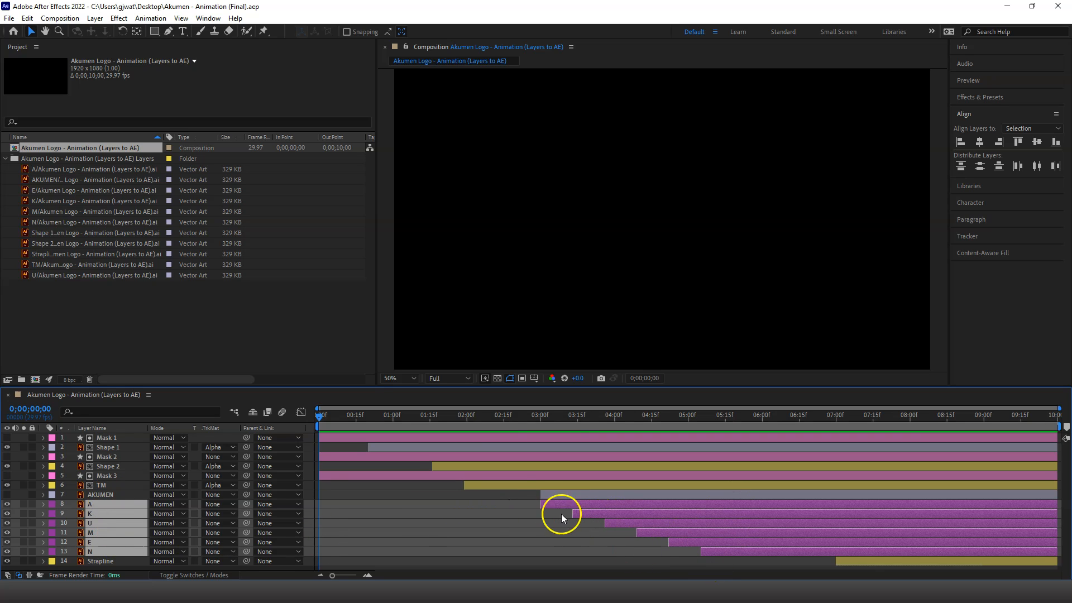
pyautogui.moveTo(573, 513); pyautogui.dragTo(556, 510)
pyautogui.moveTo(523, 508); pyautogui.dragTo(566, 505)
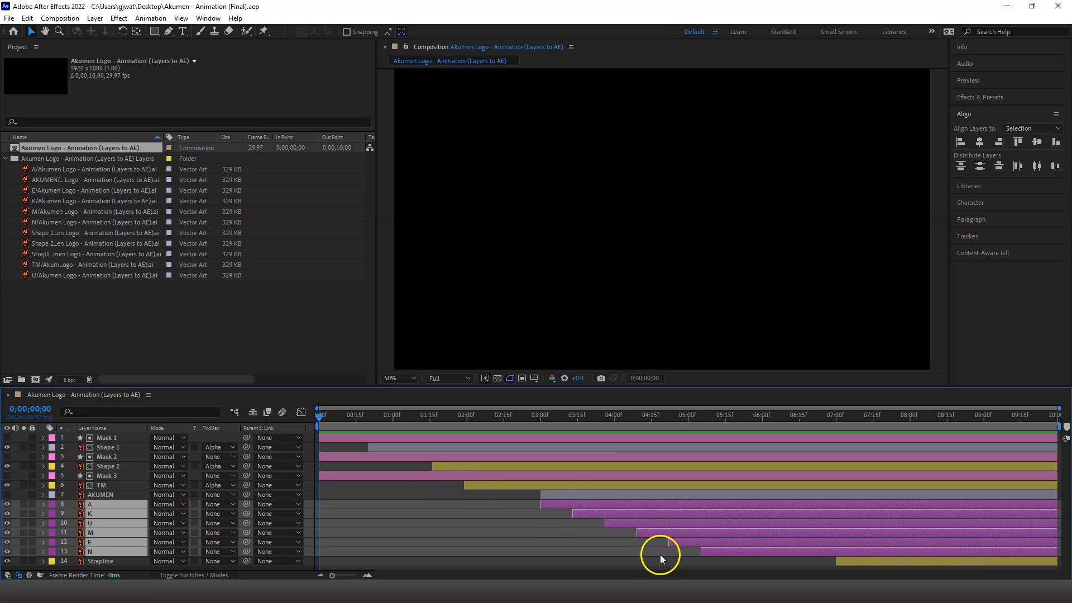